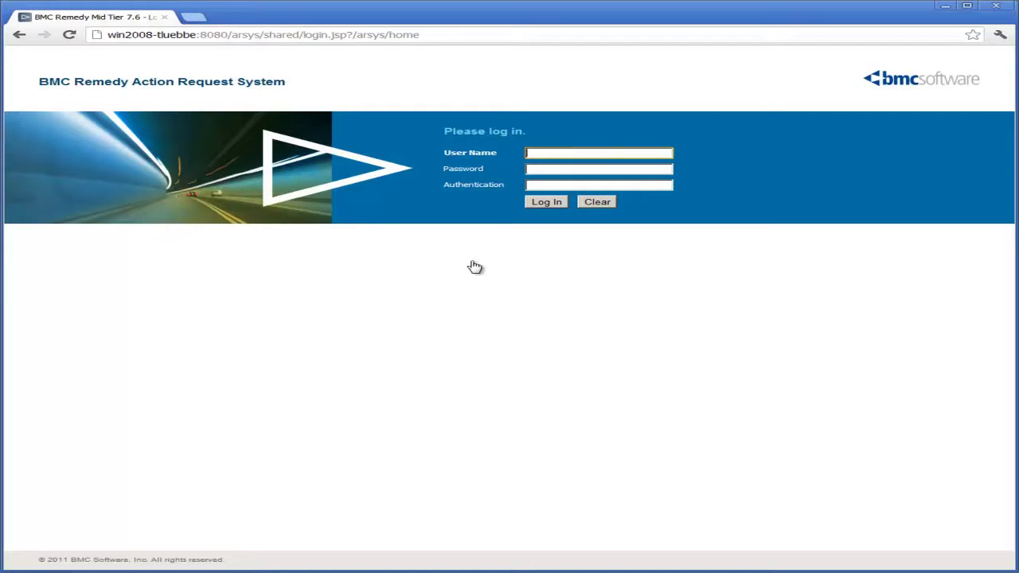
Log in to BMC Remedy Mid Tier and open the Atrium Core Console's Integrator
{"action": "type", "text": "Tom"}
{"action": "key", "text": "Return"}
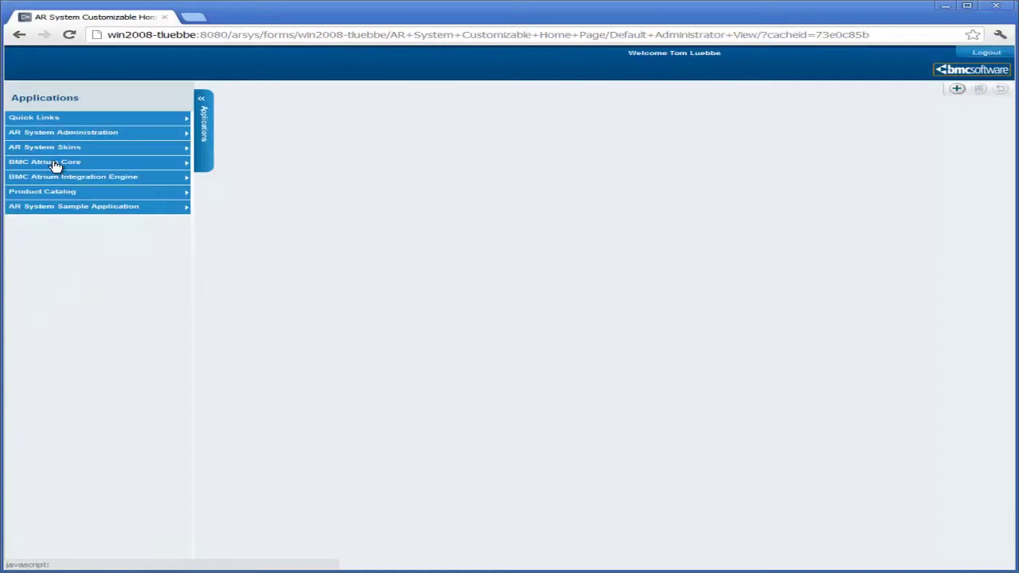
{"action": "mouse_move", "coordinate": [43, 167]}
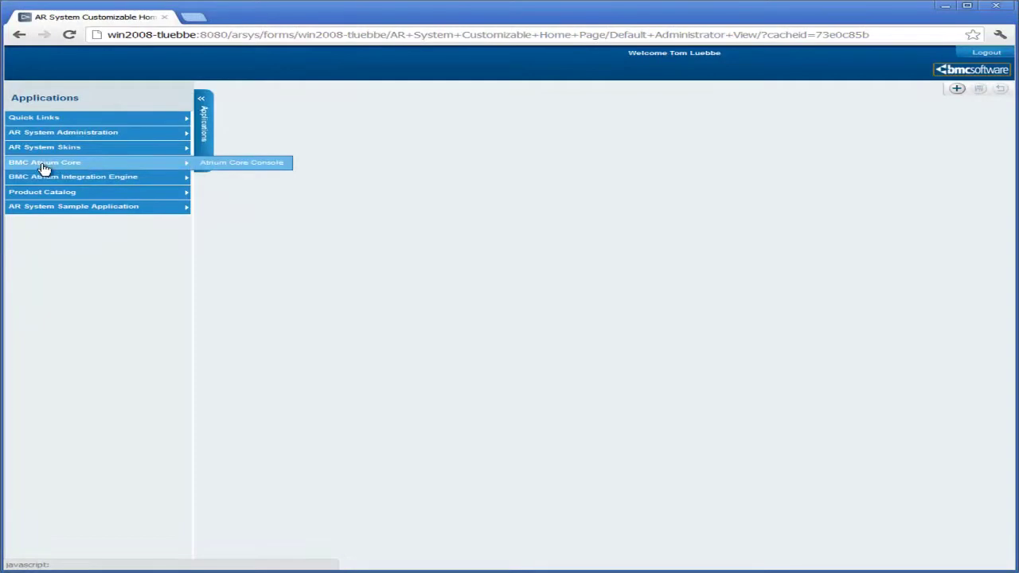
{"action": "left_click", "coordinate": [244, 165]}
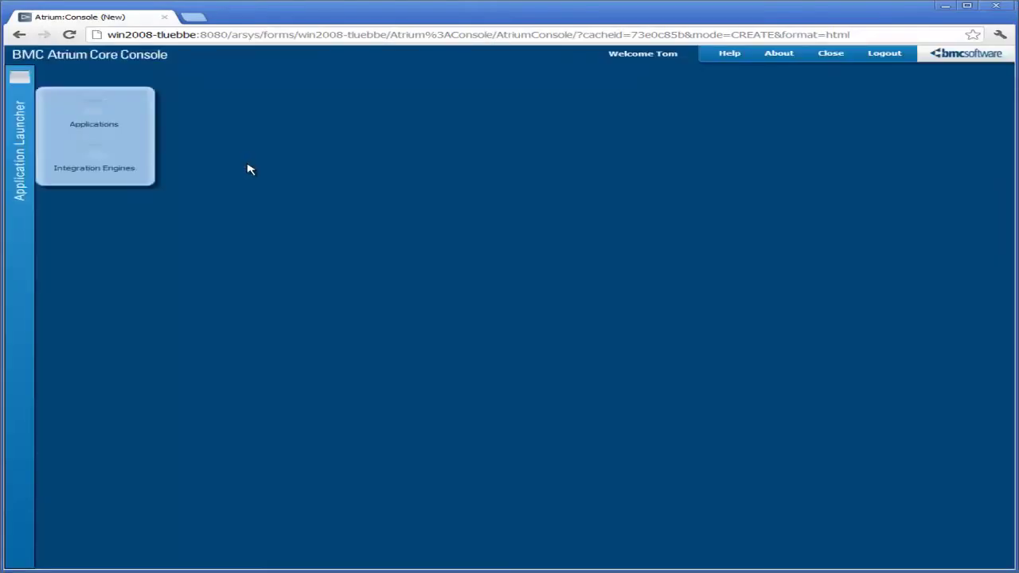
{"action": "mouse_move", "coordinate": [96, 160]}
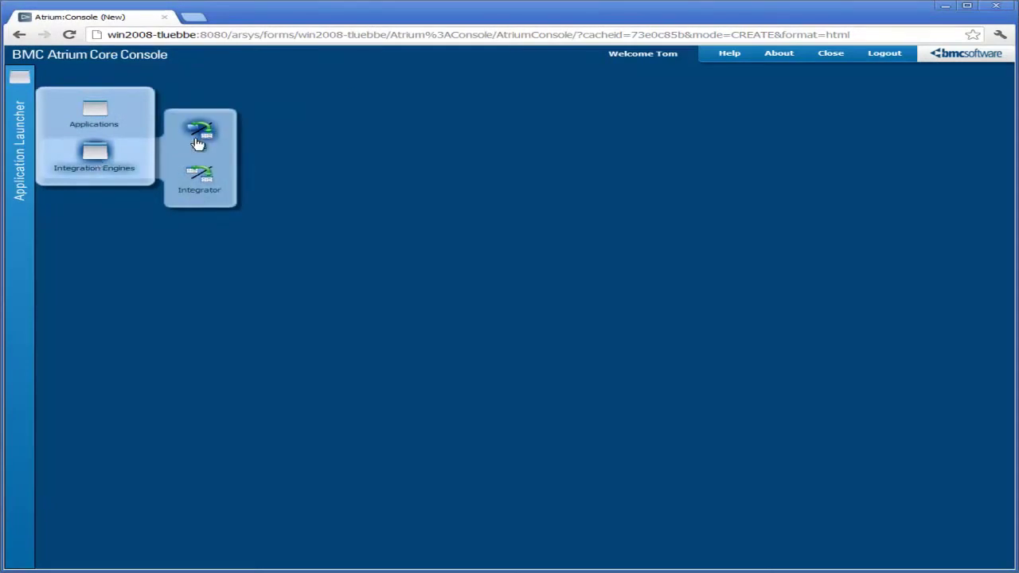
{"action": "left_click", "coordinate": [206, 183]}
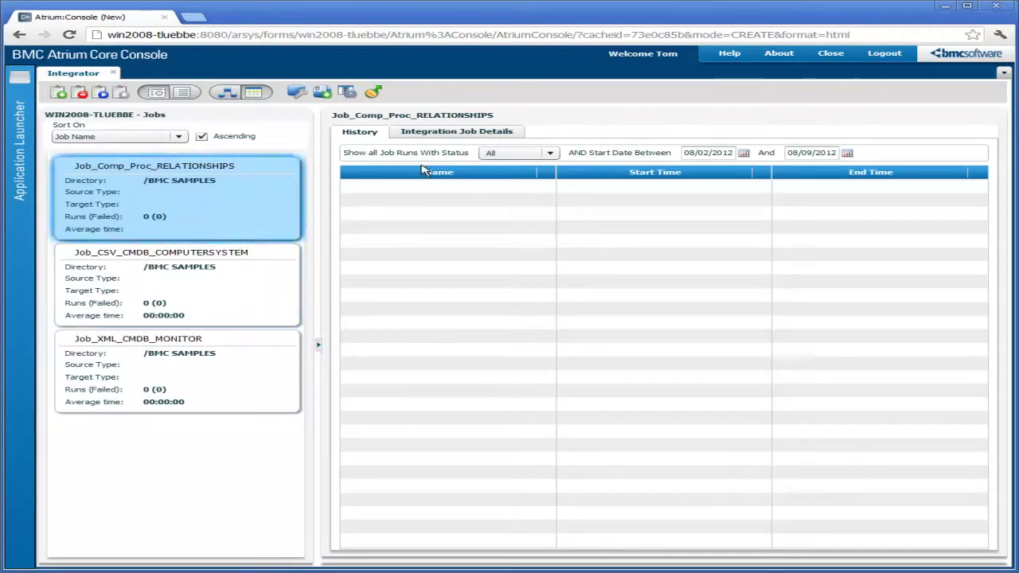
Review the Job_Comp_Proc_RELATIONSHIPS job details and history, then start a new integration job
{"action": "left_click", "coordinate": [496, 135]}
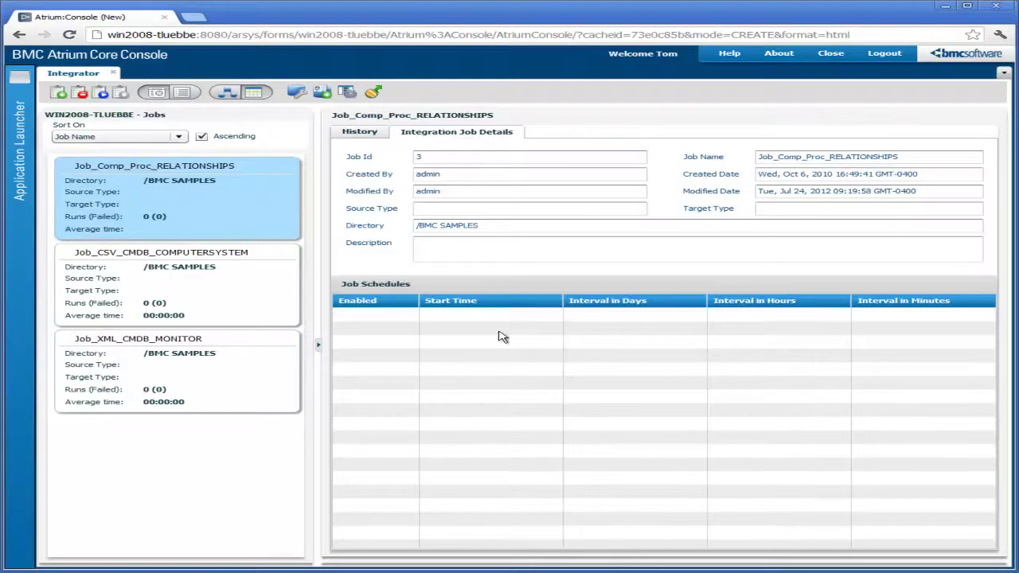
{"action": "left_click", "coordinate": [366, 135]}
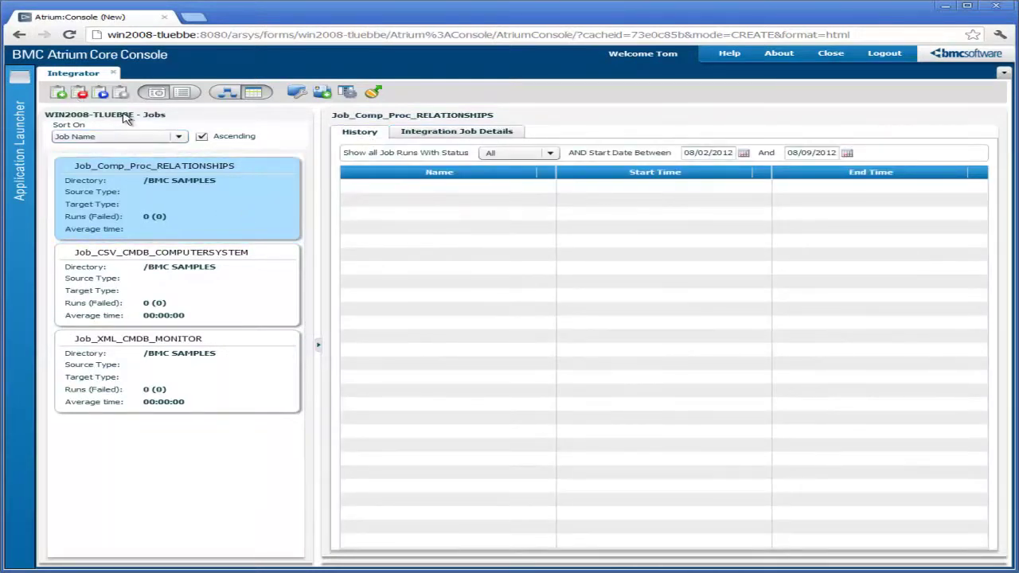
{"action": "left_click", "coordinate": [58, 94]}
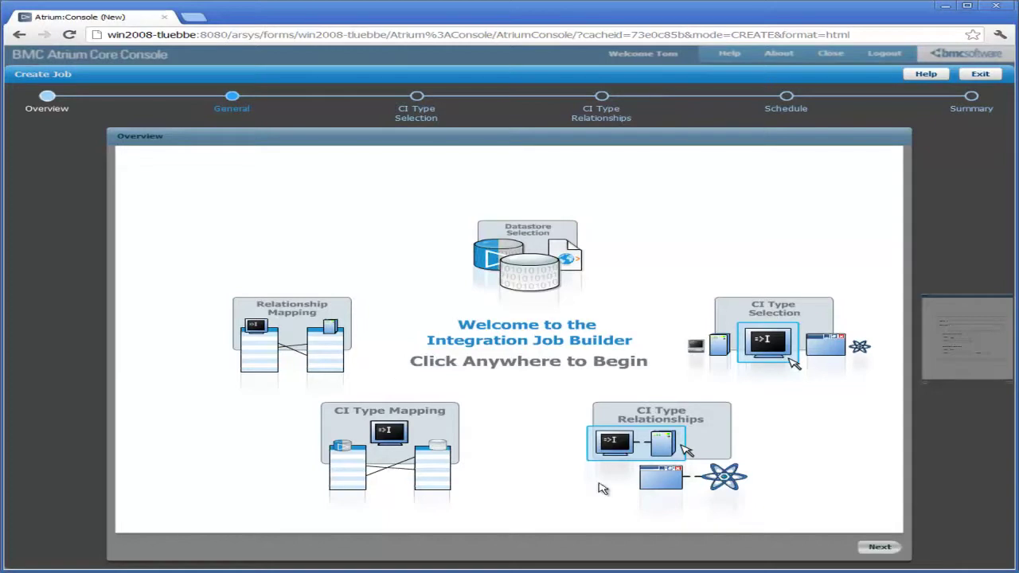
Name the job Import_Tutorial, describe it as 'Testing Import', and keep CSV as the source type
{"action": "left_click", "coordinate": [879, 547]}
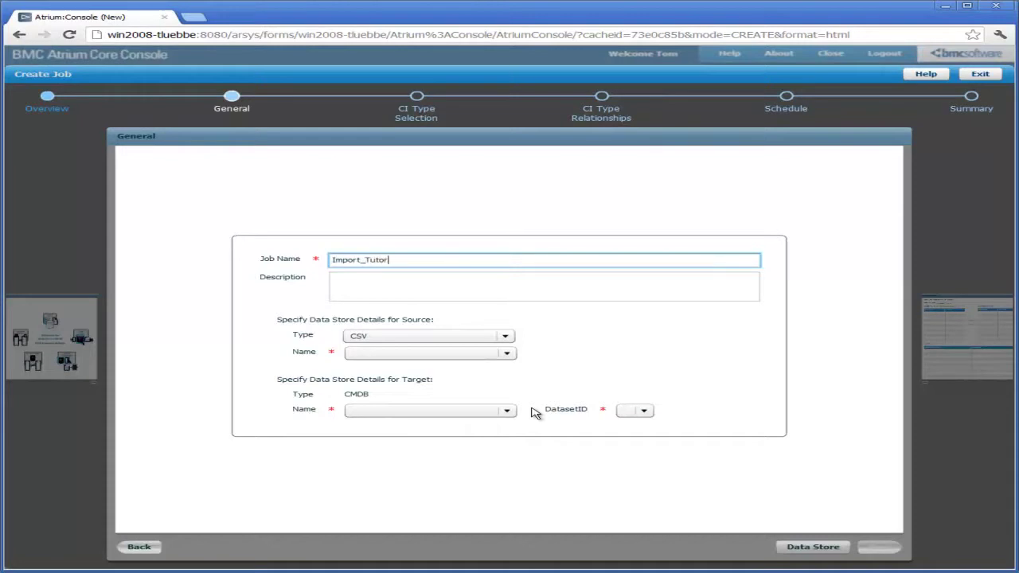
{"action": "key", "text": "Tab"}
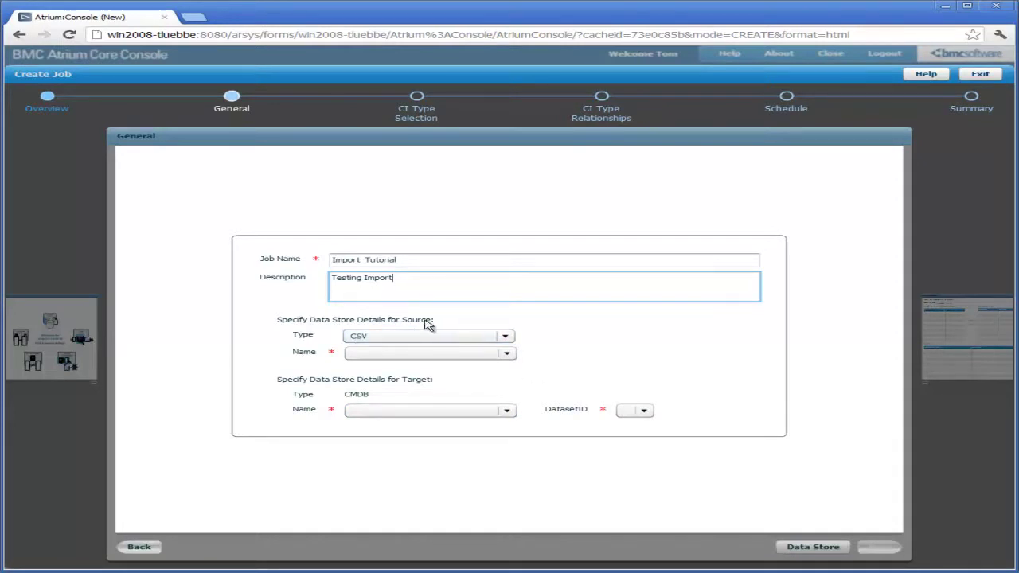
{"action": "left_click", "coordinate": [506, 337]}
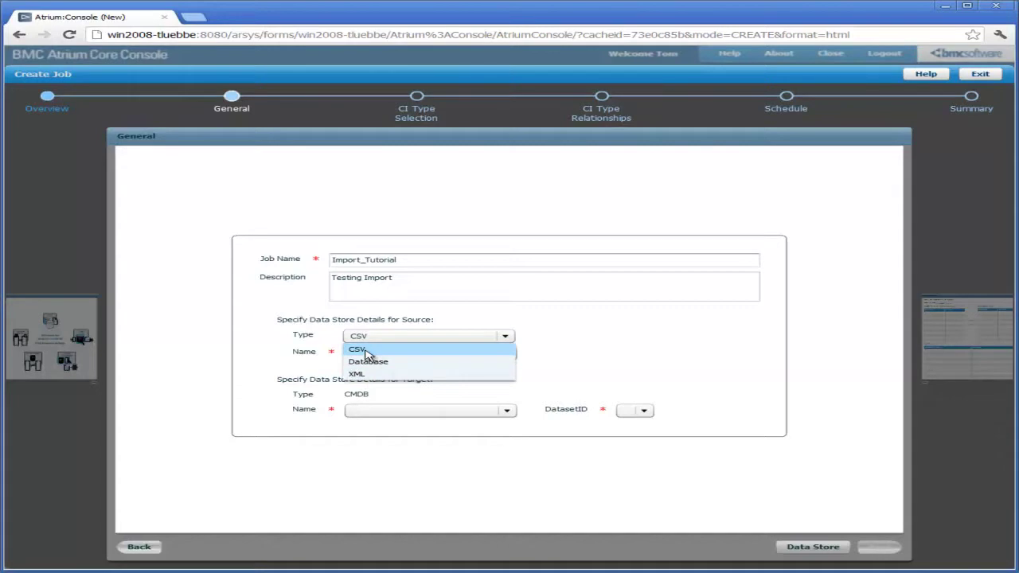
{"action": "left_click", "coordinate": [366, 351]}
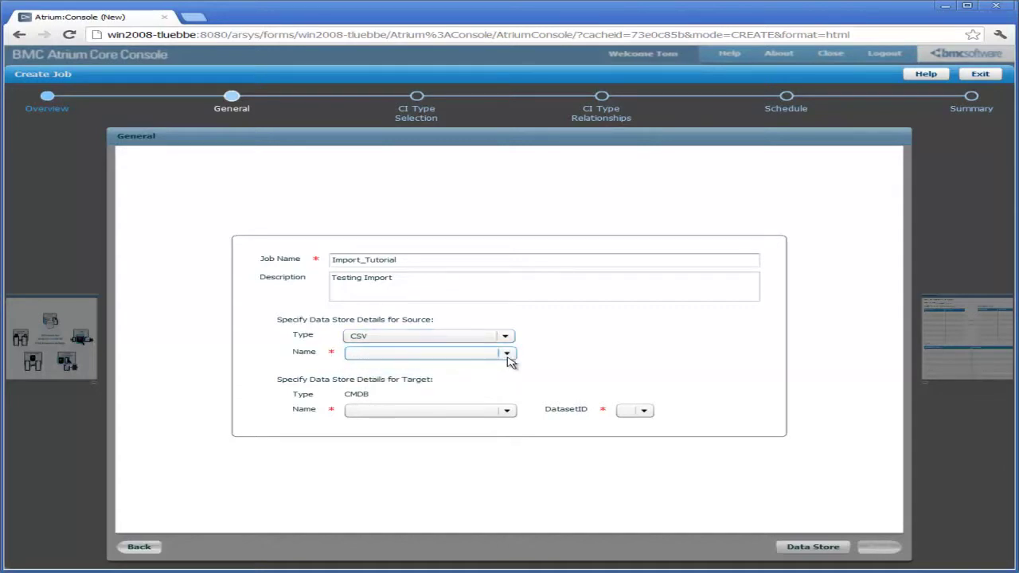
{"action": "left_click", "coordinate": [509, 356]}
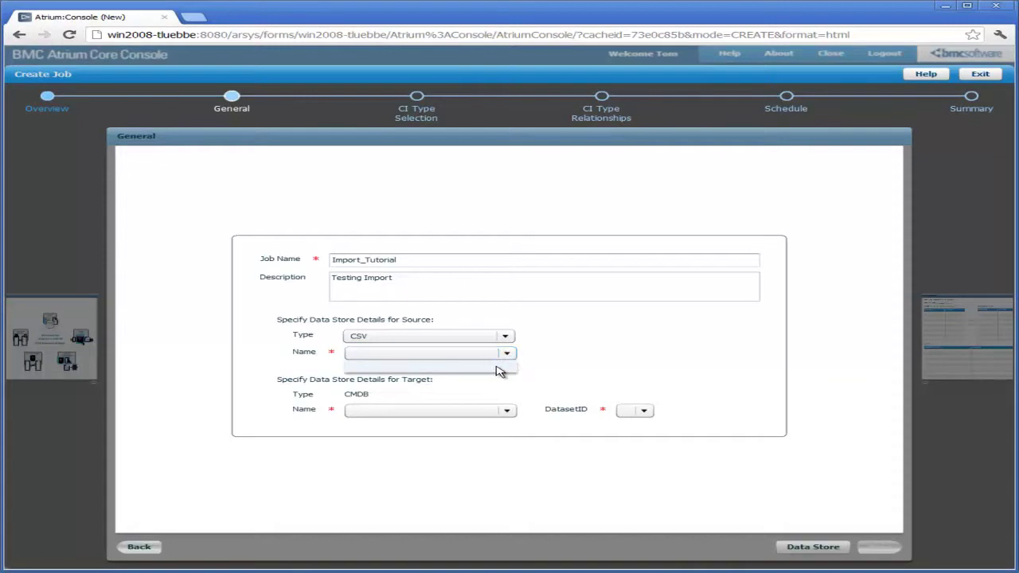
{"action": "left_click", "coordinate": [568, 356]}
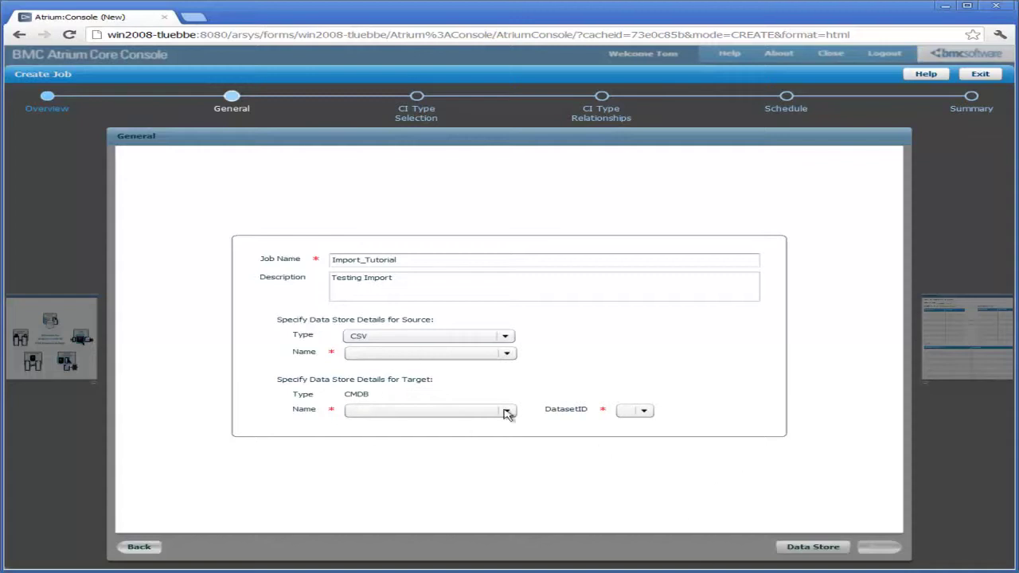
{"action": "left_click", "coordinate": [816, 549]}
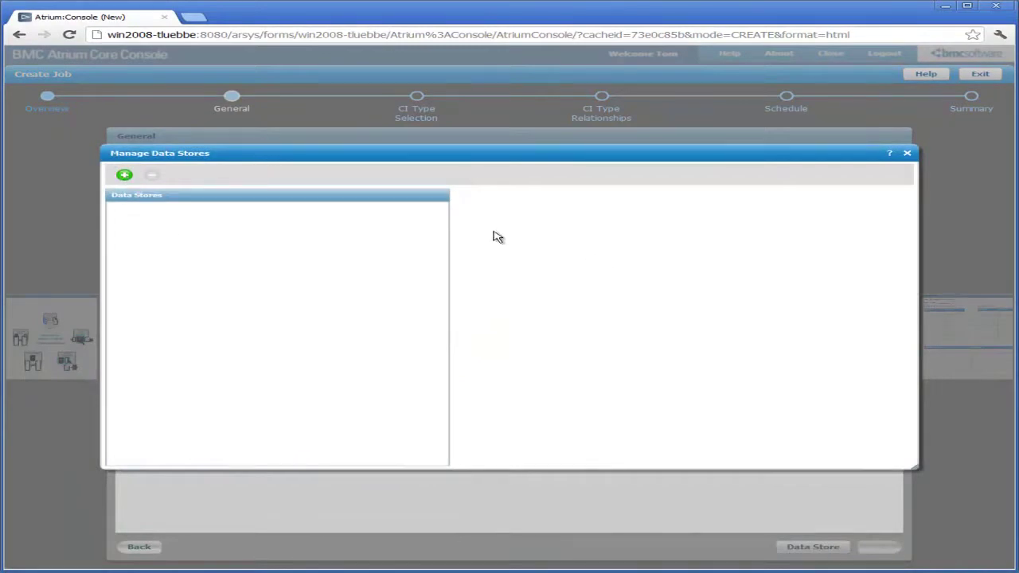
Add the Atrium_CMDB data store on AR server win20 with a user ID, test and save it
{"action": "left_click", "coordinate": [124, 175]}
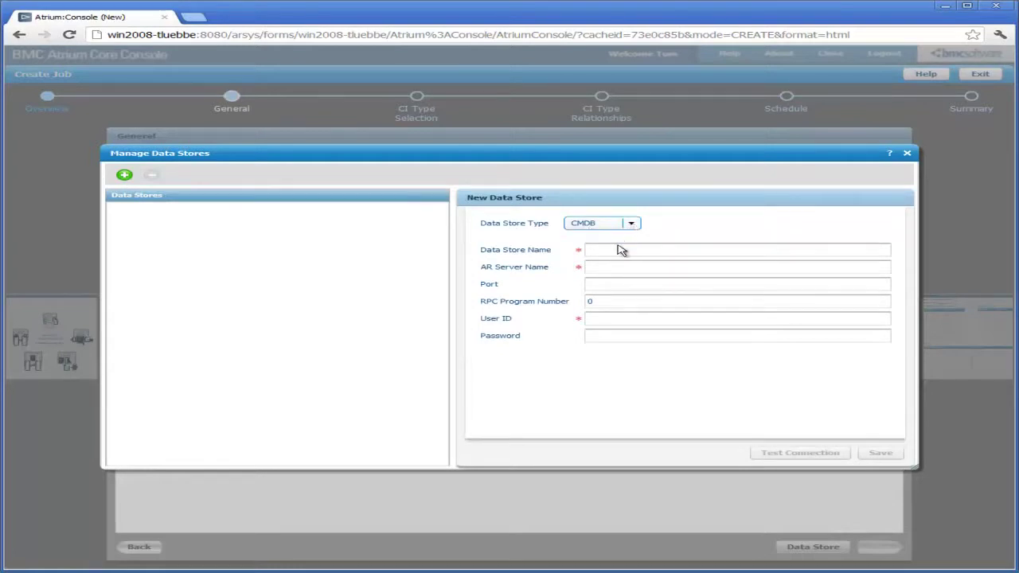
{"action": "left_click", "coordinate": [616, 251]}
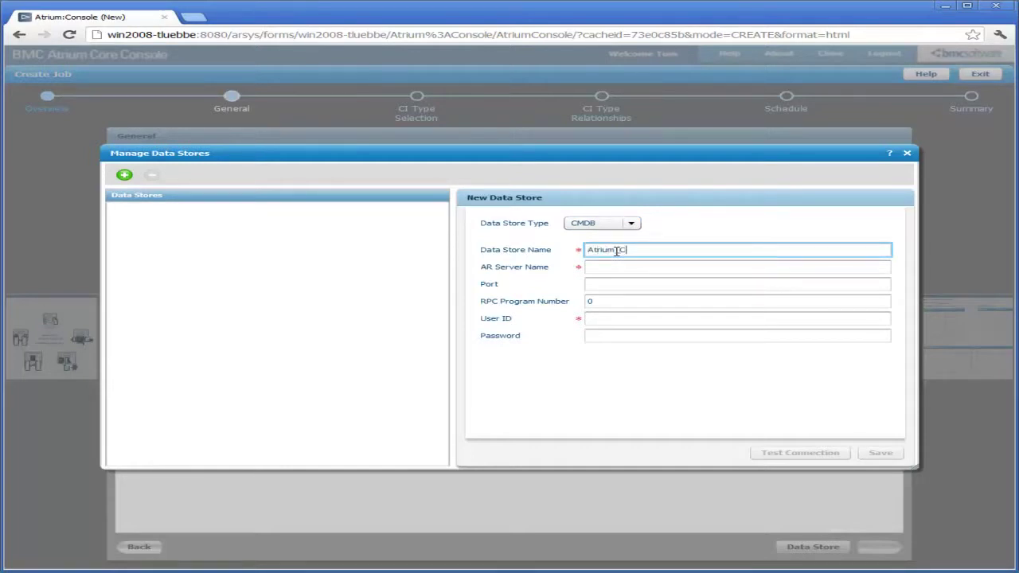
{"action": "left_click", "coordinate": [614, 267]}
{"action": "type", "text": "win2008-tlu"}
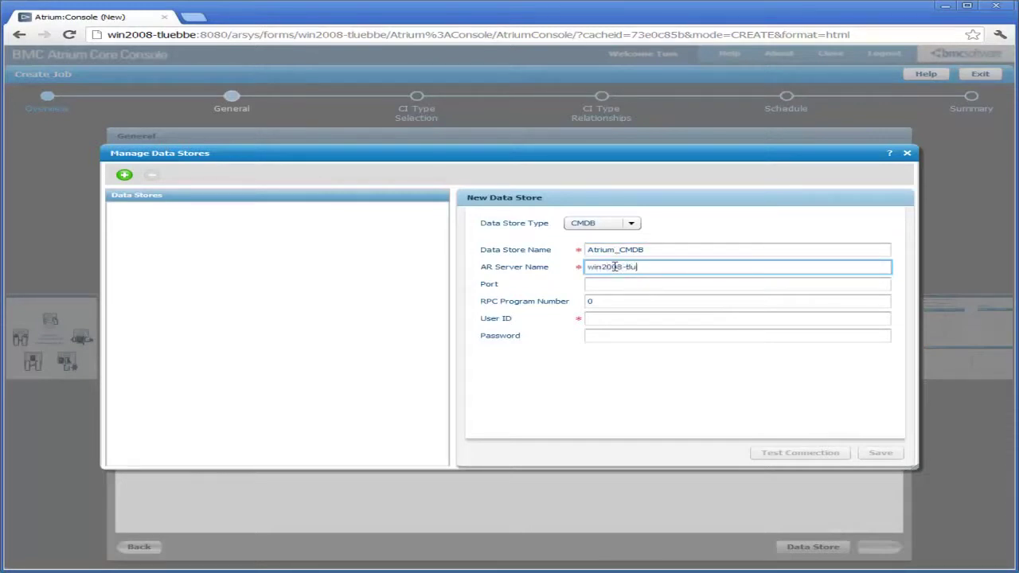
{"action": "key", "text": "Tab"}
{"action": "key", "text": "Tab"}
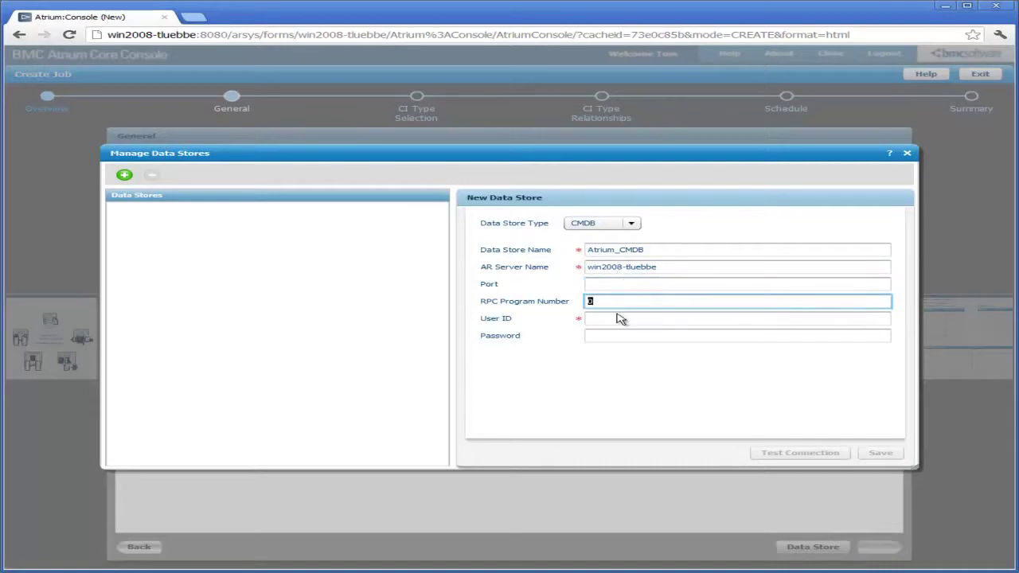
{"action": "left_click", "coordinate": [616, 318]}
{"action": "type", "text": "De"}
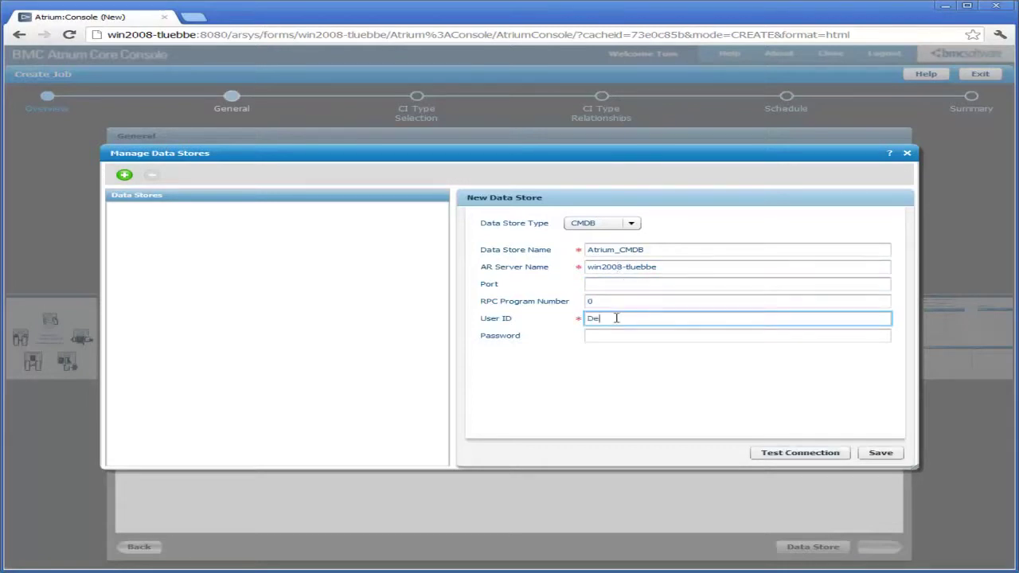
{"action": "type", "text": "mo"}
{"action": "left_click", "coordinate": [770, 454]}
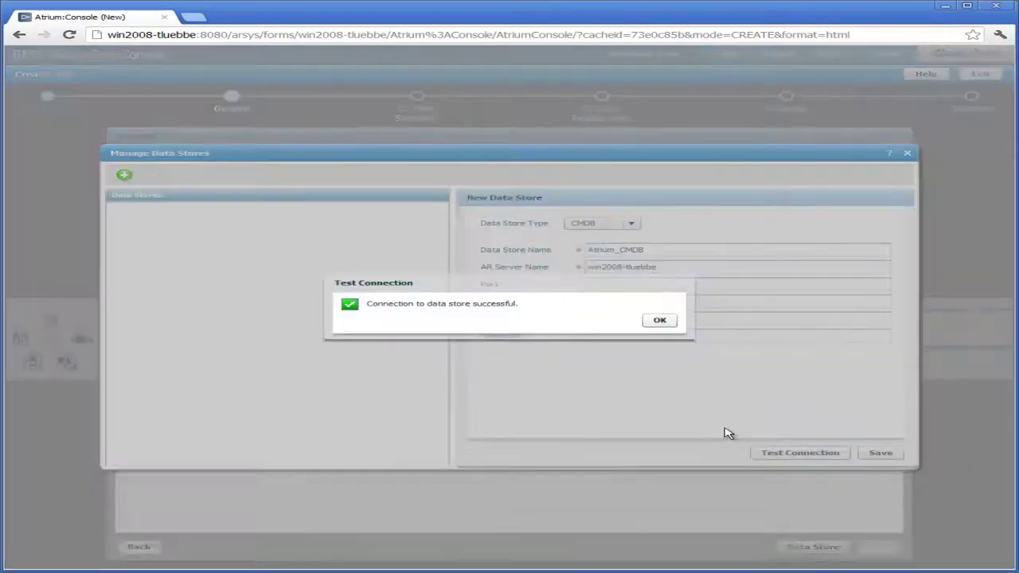
{"action": "left_click", "coordinate": [660, 320]}
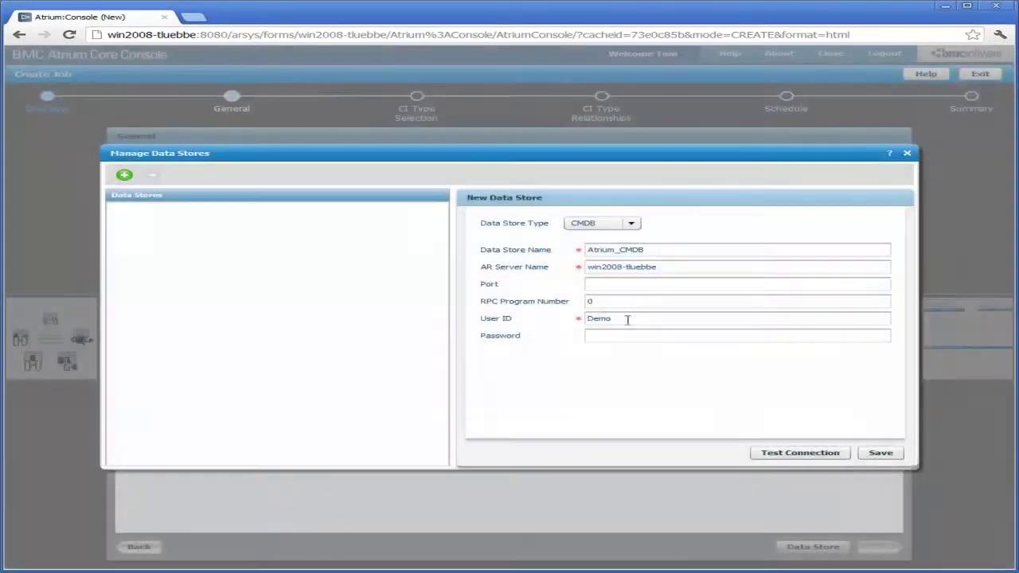
{"action": "left_click", "coordinate": [885, 453]}
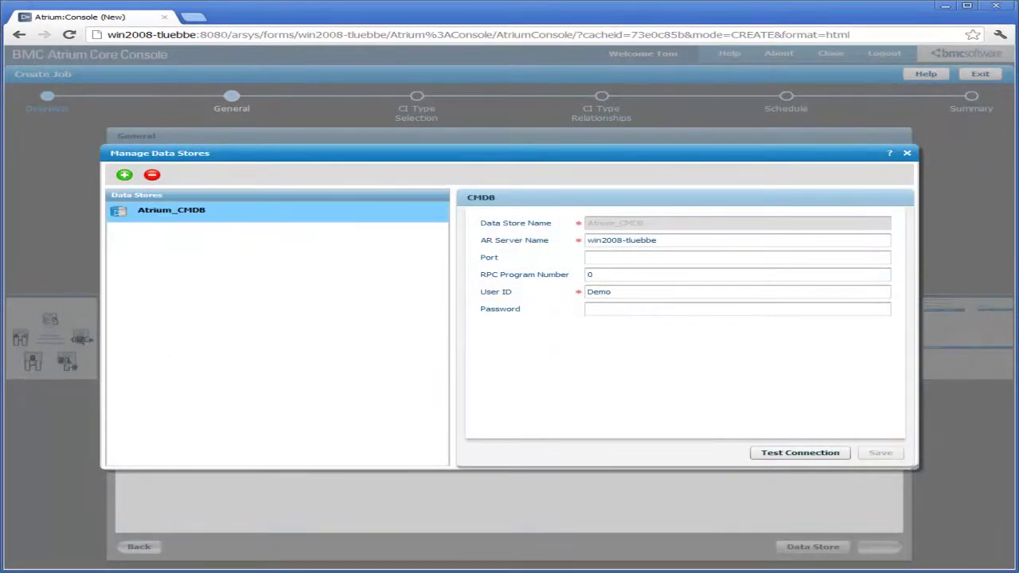
Copy the Tutorial folder's full path from the Explorer window
{"action": "key", "text": "alt+Tab"}
{"action": "left_click_drag", "start_coordinate": [0, 169], "coordinate": [282, 169]}
{"action": "left_click", "coordinate": [383, 186]}
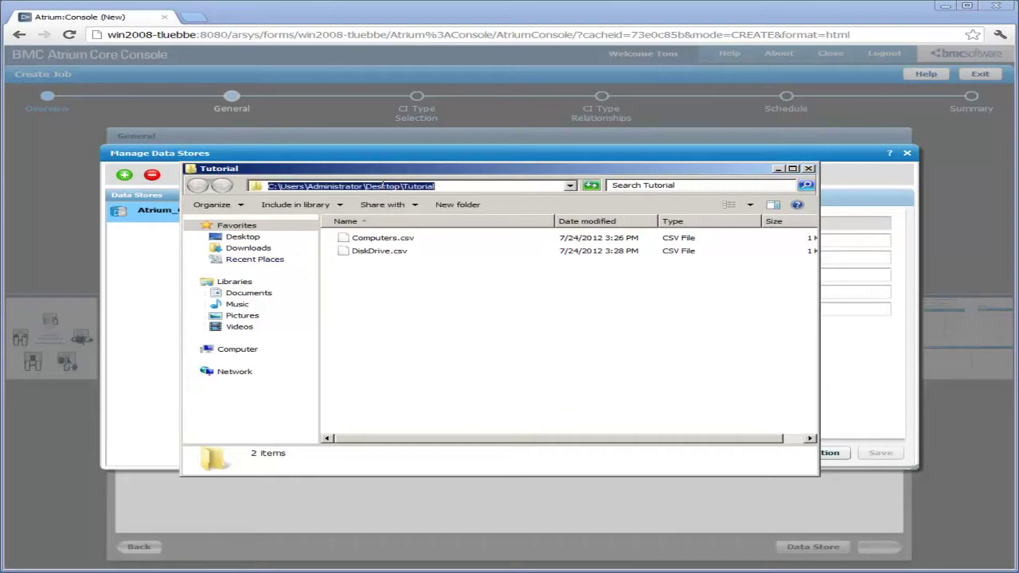
{"action": "left_click_drag", "start_coordinate": [444, 189], "coordinate": [225, 186]}
{"action": "key", "text": "ctrl+c"}
{"action": "left_click", "coordinate": [779, 171]}
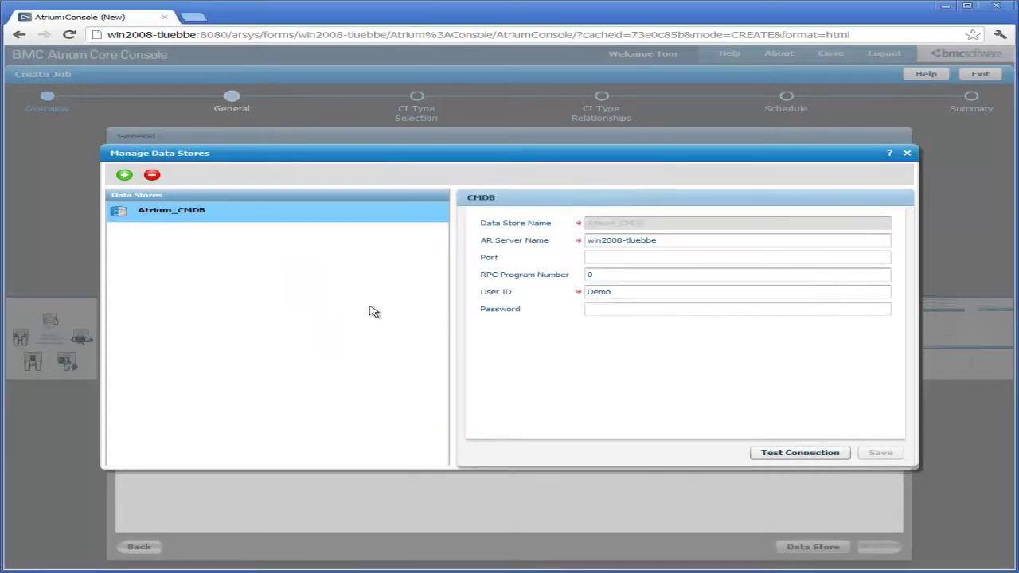
Add a CSV File data store named Tutorial_CSV with the pasted Tutorial folder path and test it
{"action": "left_click", "coordinate": [124, 175]}
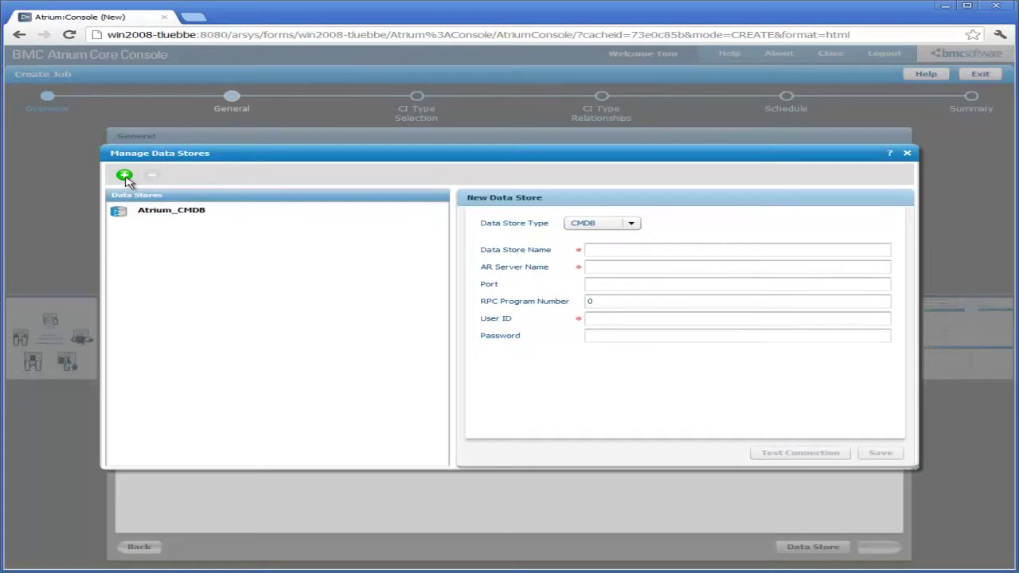
{"action": "left_click", "coordinate": [633, 224]}
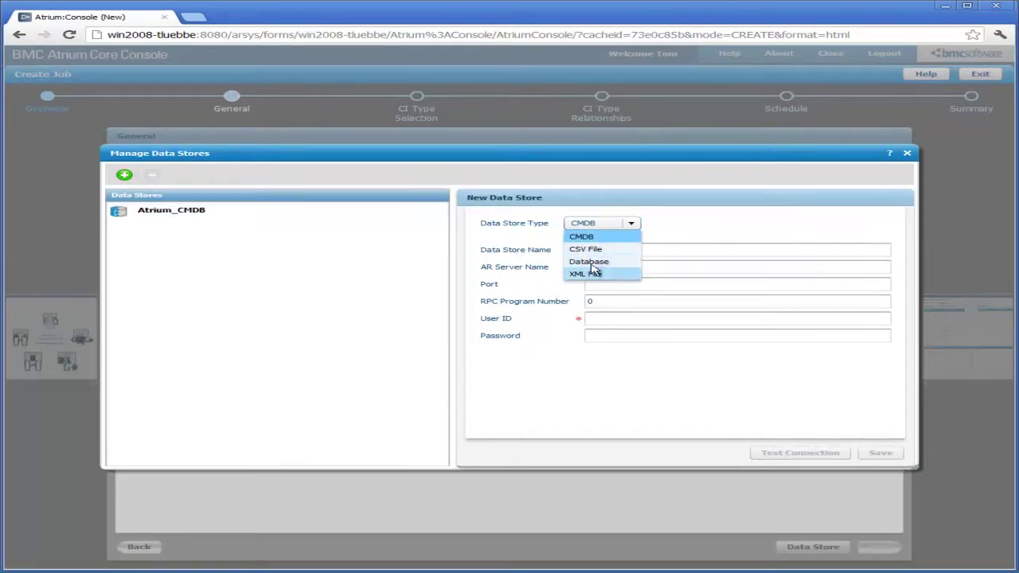
{"action": "left_click", "coordinate": [587, 249]}
{"action": "left_click", "coordinate": [589, 250]}
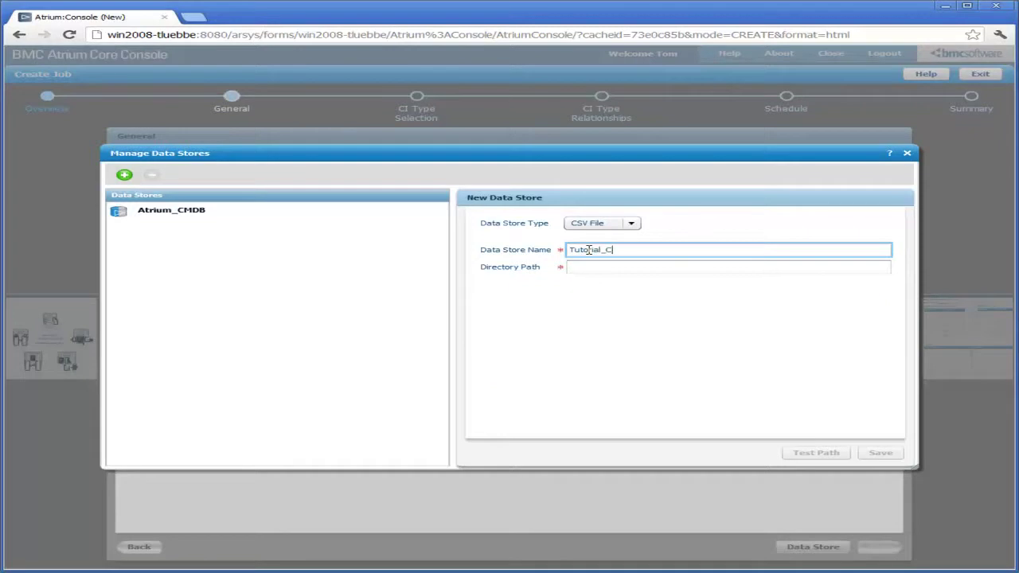
{"action": "key", "text": "Tab"}
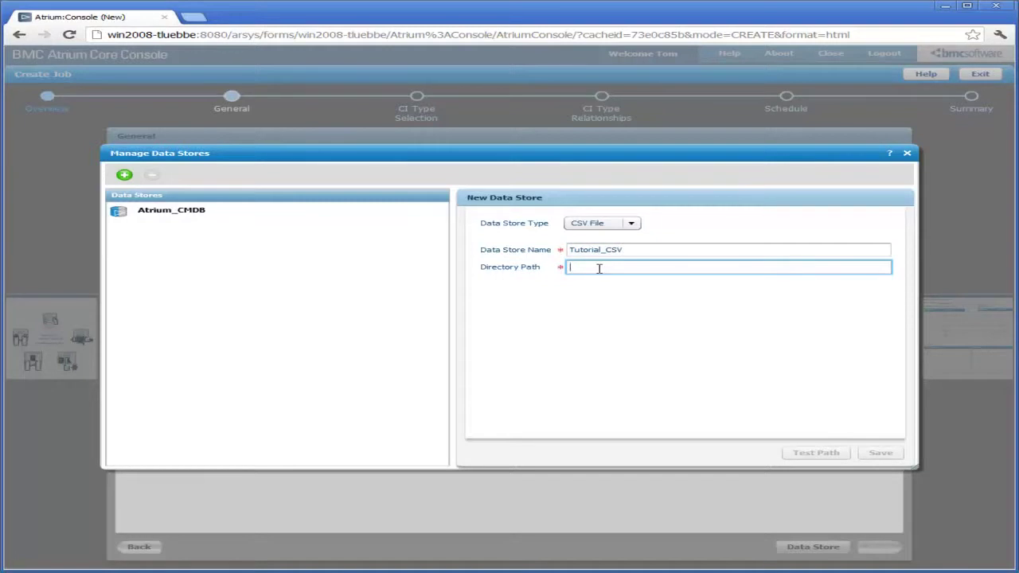
{"action": "key", "text": "ctrl+v"}
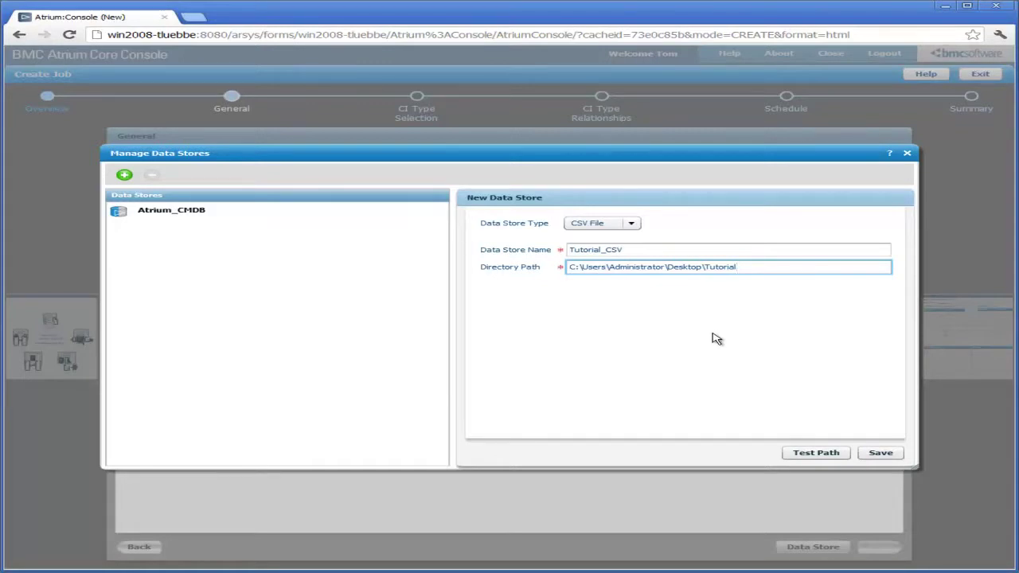
{"action": "left_click", "coordinate": [804, 454]}
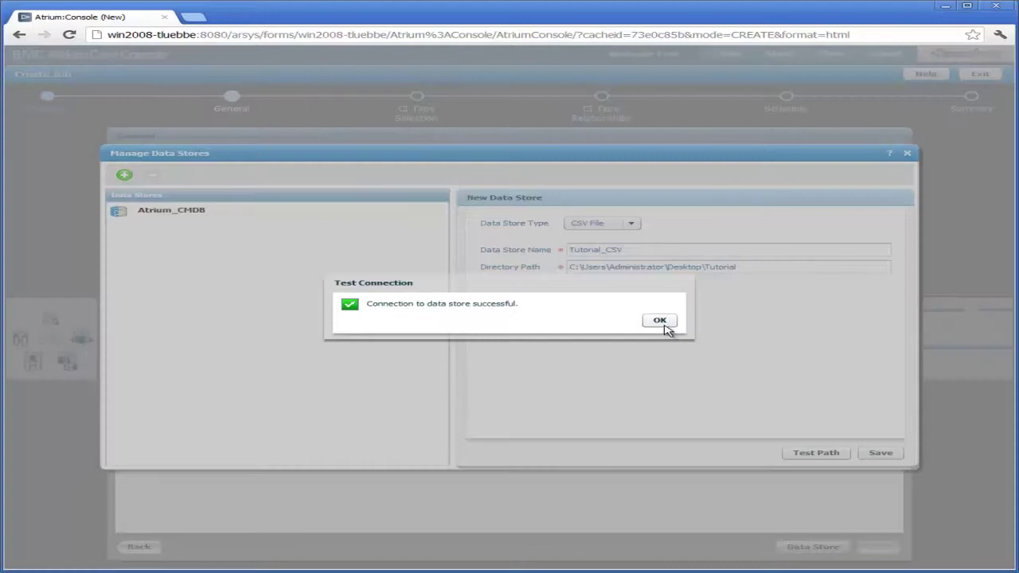
{"action": "left_click", "coordinate": [663, 321]}
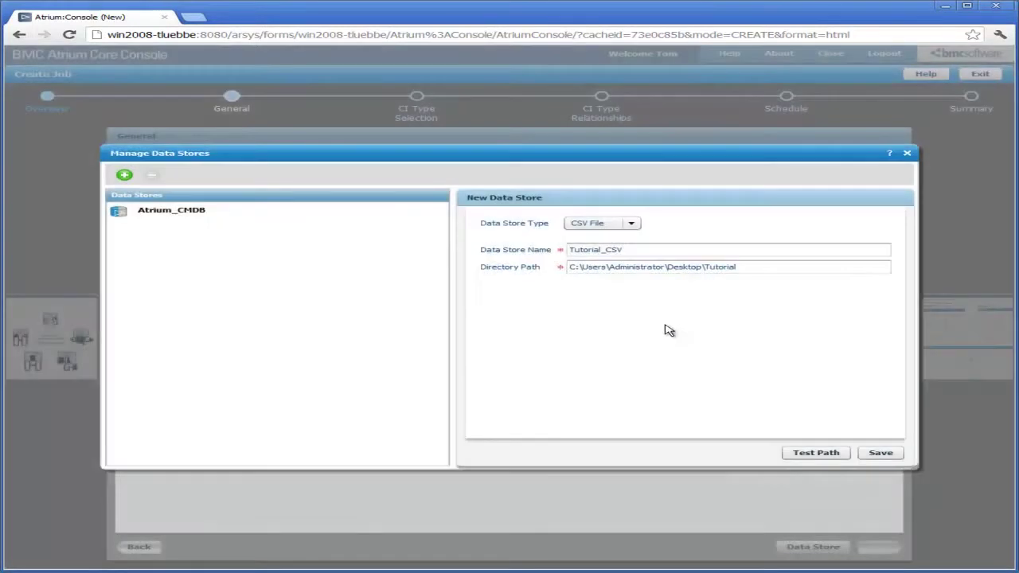
Retest the path, remove filenam.csv from it, and save the Tutorial_CSV data store
{"action": "left_click", "coordinate": [752, 269]}
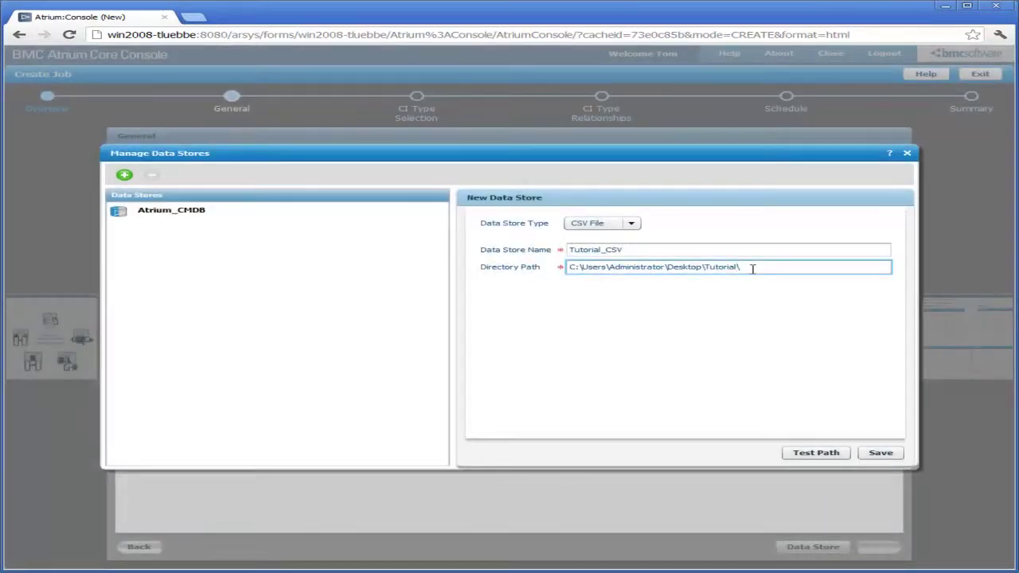
{"action": "left_click", "coordinate": [804, 455]}
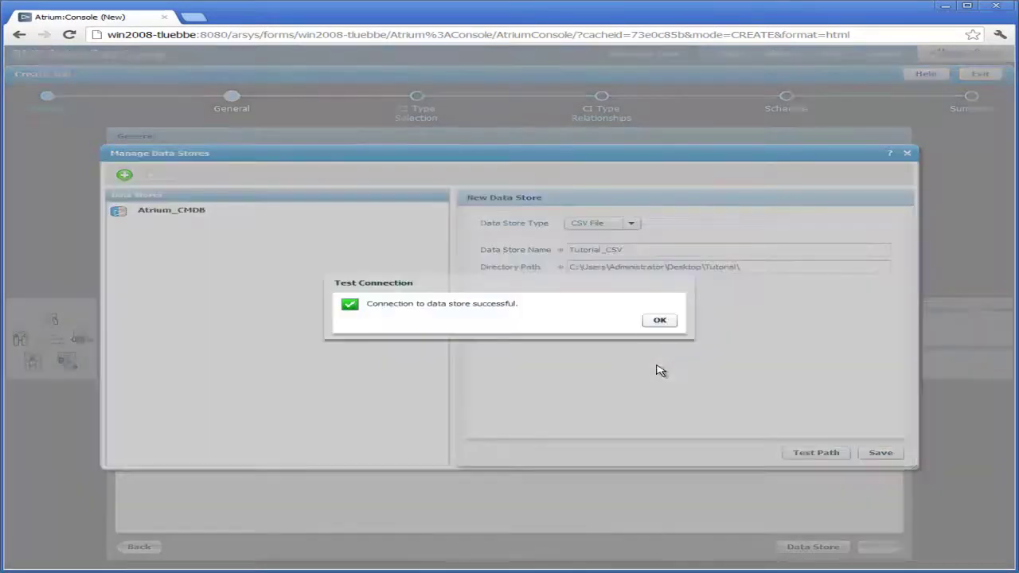
{"action": "left_click", "coordinate": [659, 323]}
{"action": "left_click", "coordinate": [772, 267]}
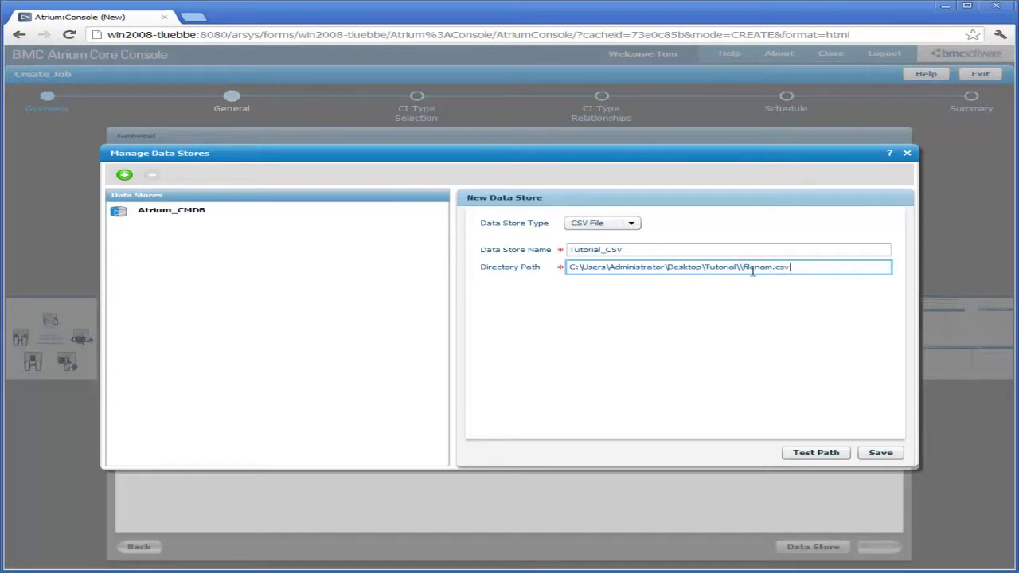
{"action": "left_click", "coordinate": [806, 266], "text": "shift"}
{"action": "key", "text": "Delete"}
{"action": "left_click", "coordinate": [880, 453]}
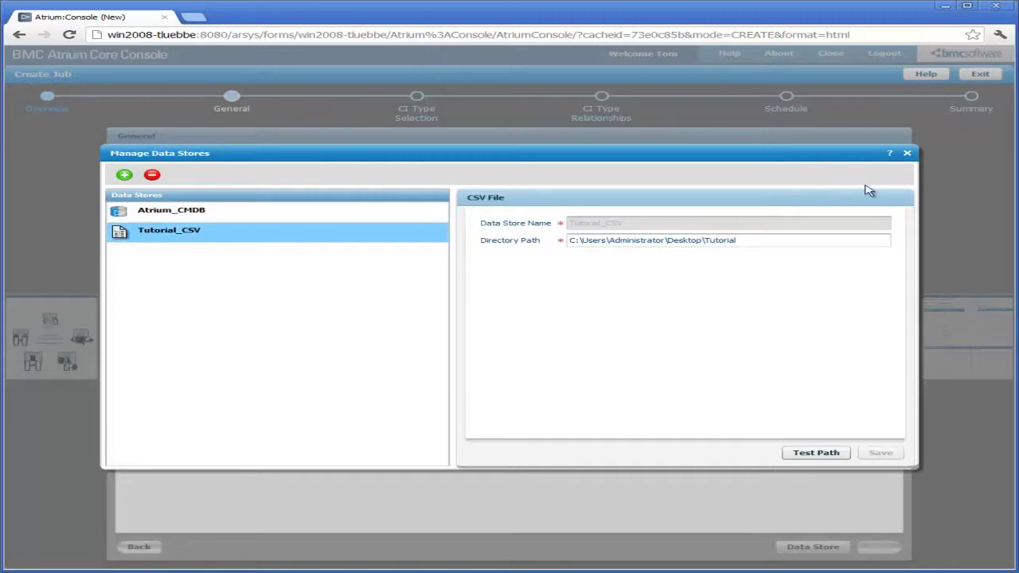
{"action": "left_click", "coordinate": [907, 153]}
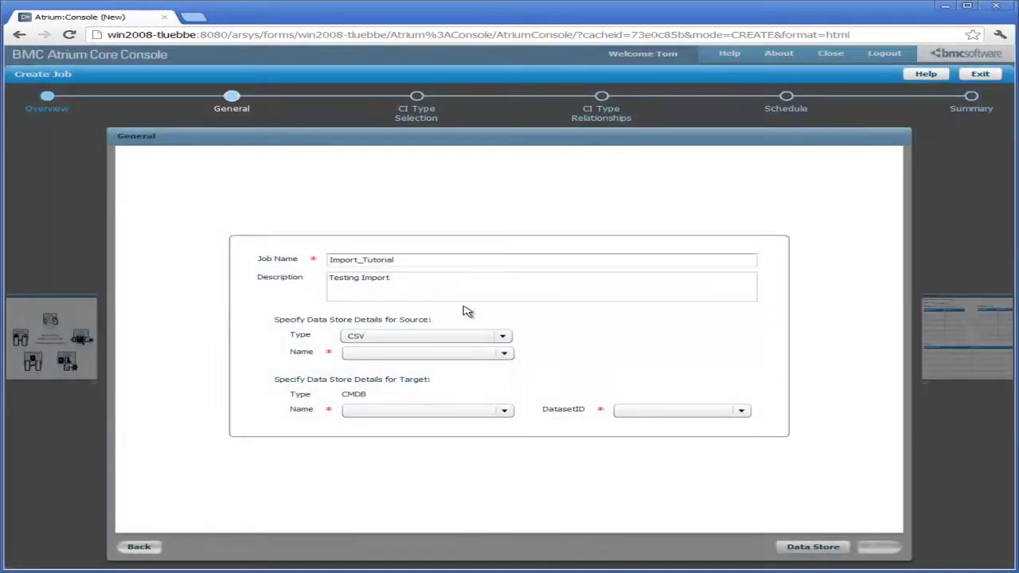
Set source Tutorial_CSV, target Atrium_CMDB, and target dataset BMC.TUTORIAL
{"action": "left_click", "coordinate": [505, 353]}
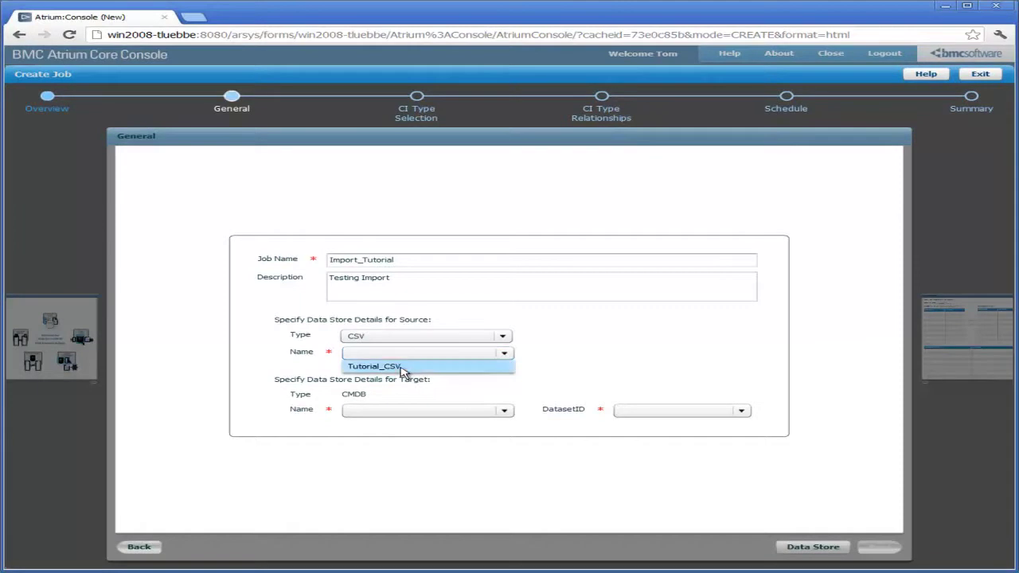
{"action": "left_click", "coordinate": [400, 366]}
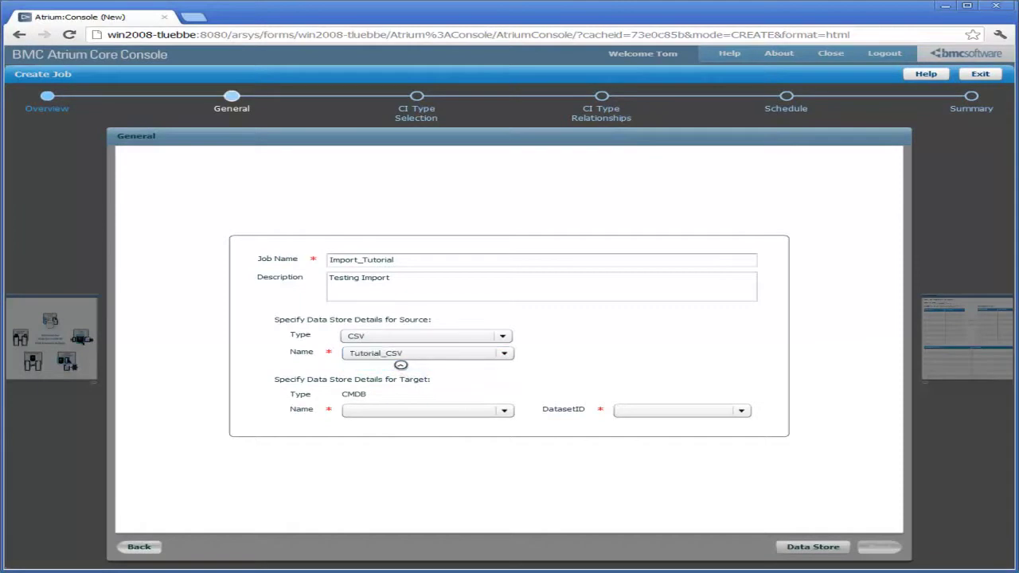
{"action": "left_click", "coordinate": [508, 416]}
{"action": "left_click", "coordinate": [428, 425]}
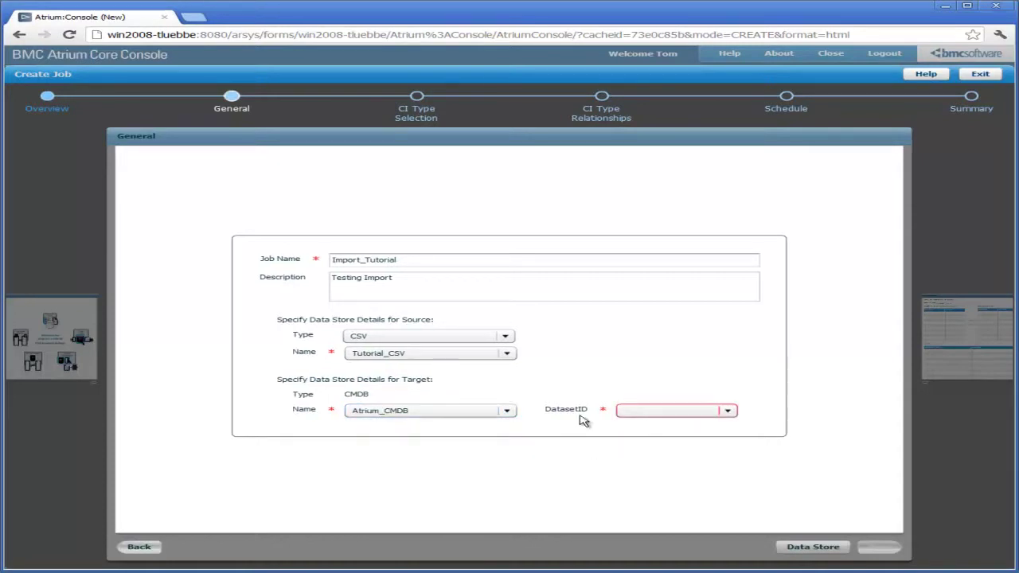
{"action": "left_click", "coordinate": [728, 412]}
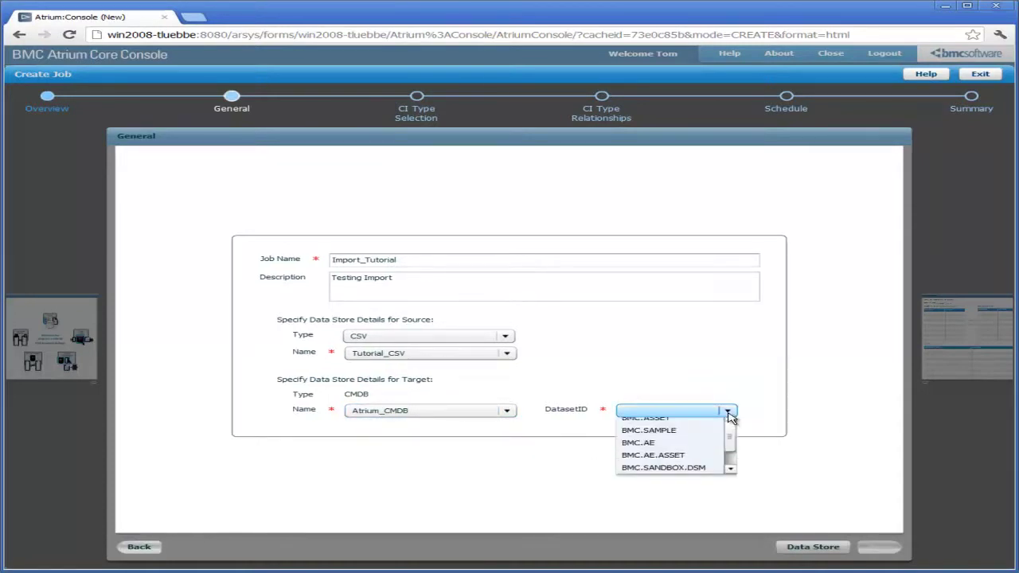
{"action": "left_click", "coordinate": [731, 473]}
{"action": "left_click", "coordinate": [731, 473]}
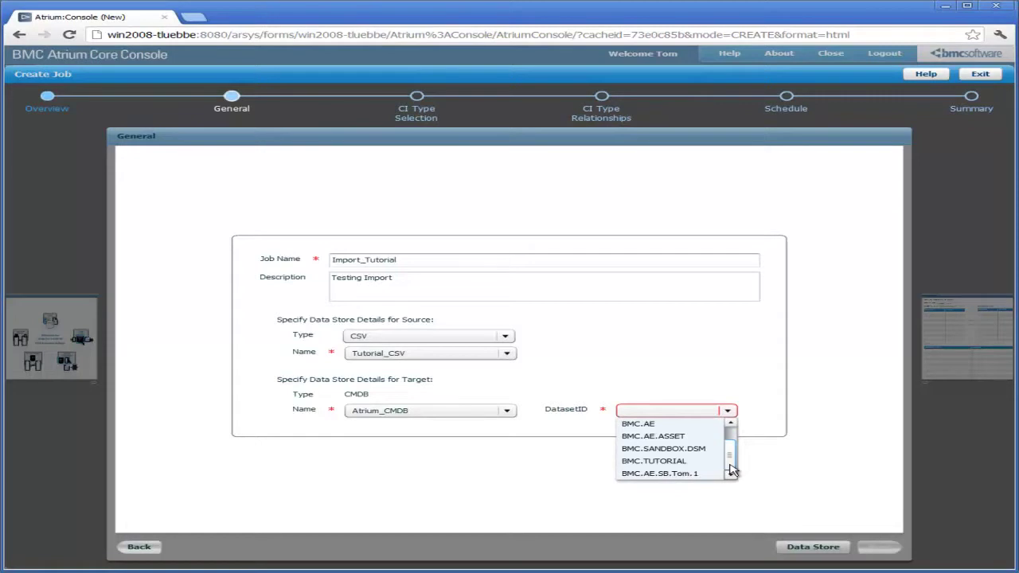
{"action": "left_click", "coordinate": [652, 461]}
{"action": "left_click", "coordinate": [877, 547]}
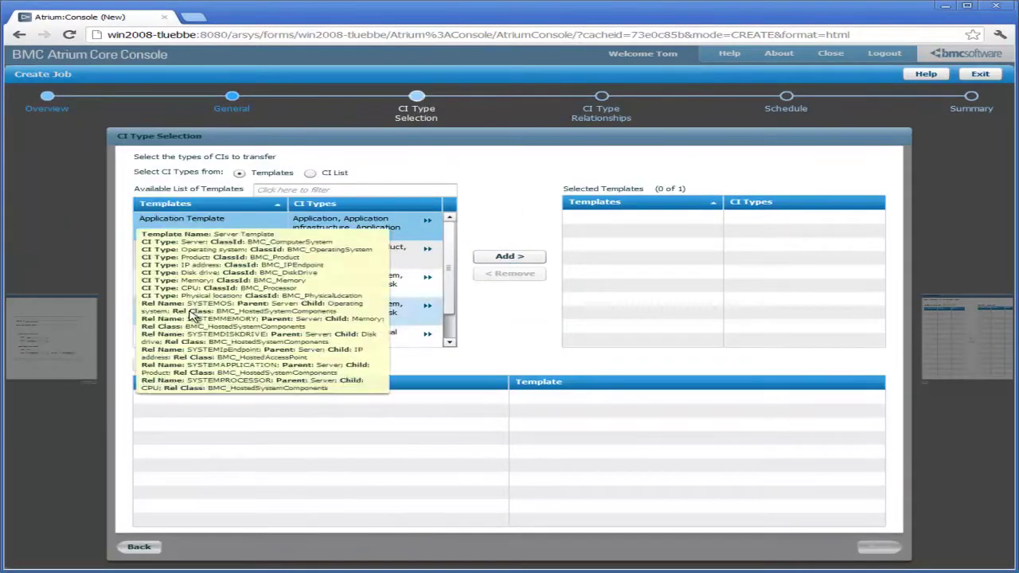
Add then remove the Server Template, and switch to choosing CI types from the CI List
{"action": "left_click", "coordinate": [468, 357]}
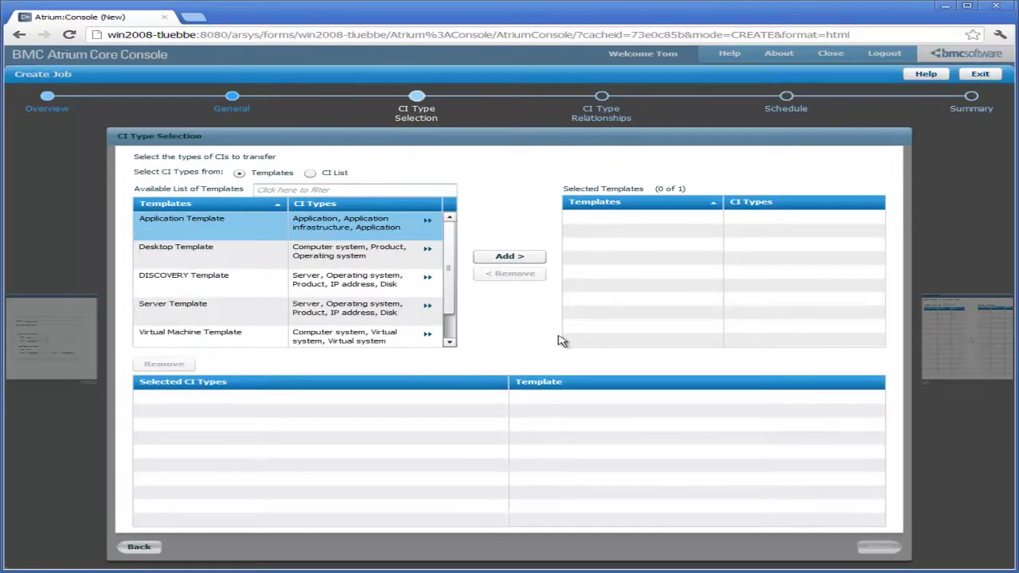
{"action": "left_click", "coordinate": [402, 312]}
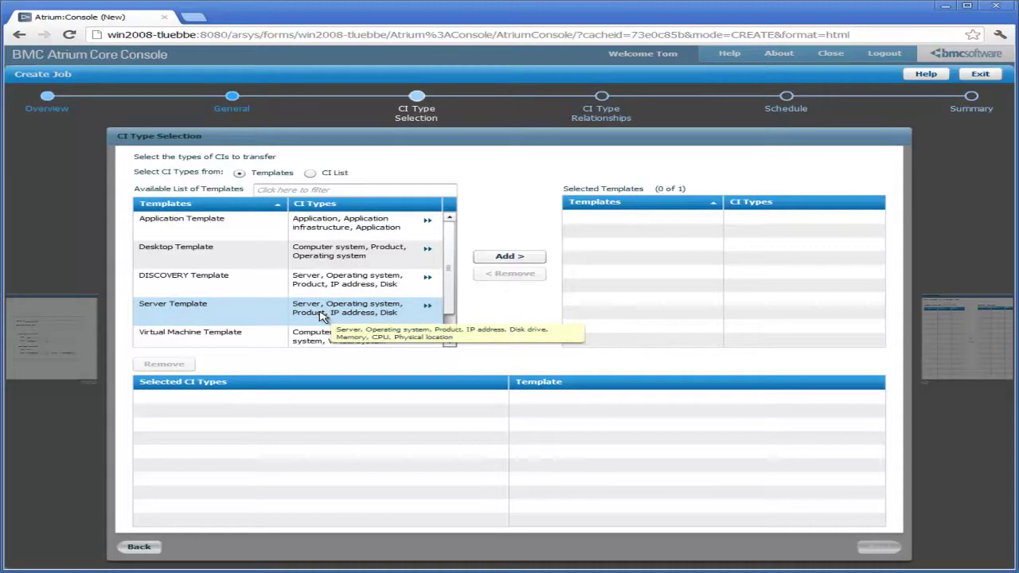
{"action": "left_click", "coordinate": [494, 262]}
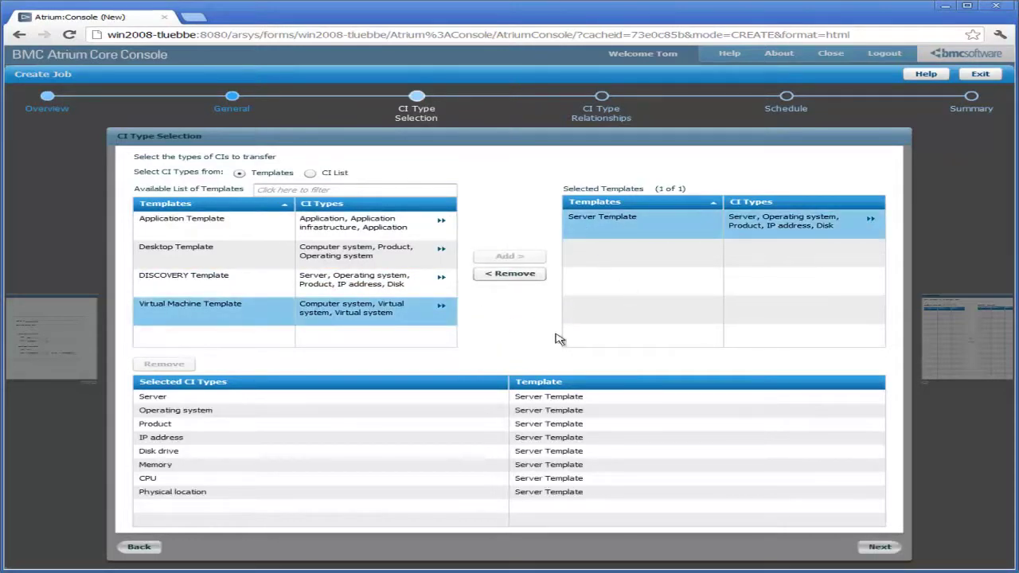
{"action": "mouse_move", "coordinate": [162, 398]}
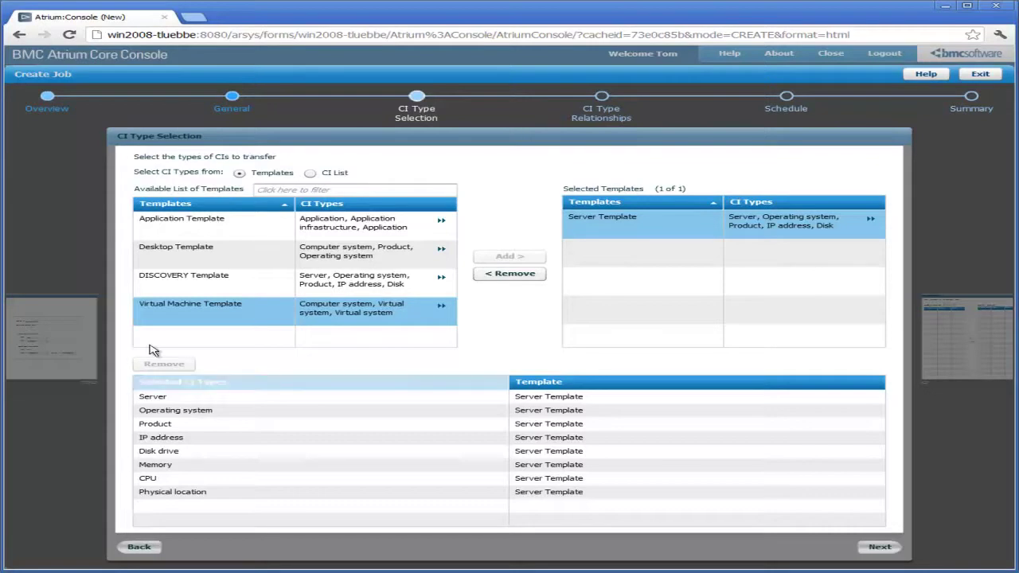
{"action": "left_click", "coordinate": [510, 274]}
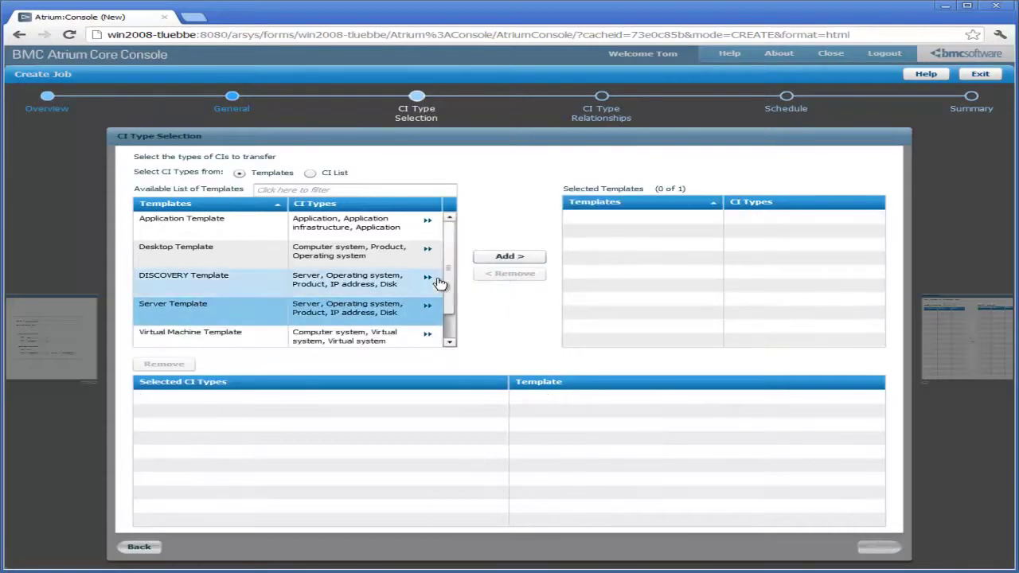
{"action": "left_click", "coordinate": [310, 174]}
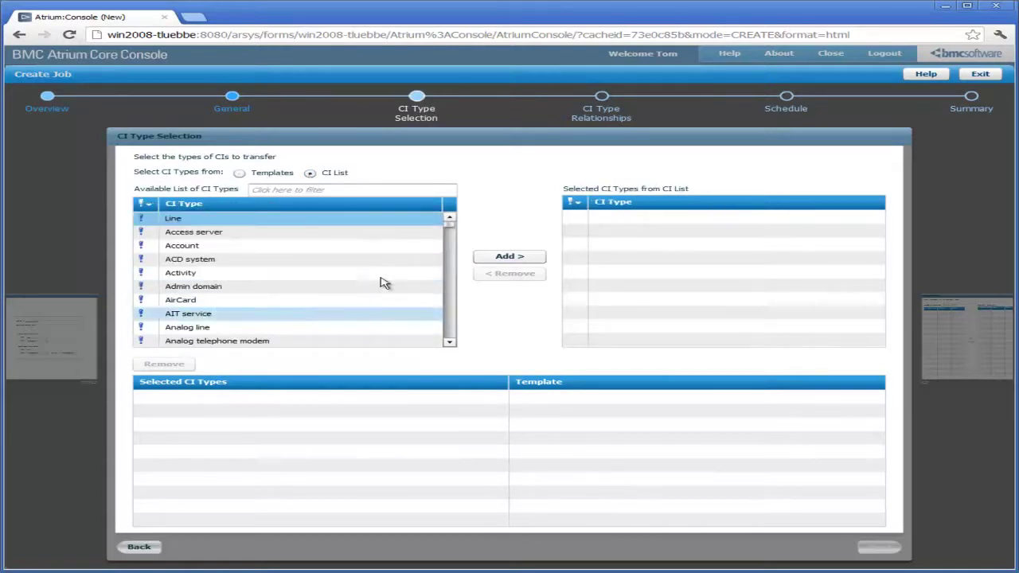
Filter for and add the Computer system and Disk drive CI types, then continue
{"action": "scroll", "coordinate": [454, 229], "scroll_direction": "down", "scroll_amount": 2}
{"action": "mouse_move", "coordinate": [453, 229]}
{"action": "left_mouse_down"}
{"action": "mouse_move", "coordinate": [444, 268]}
{"action": "mouse_move", "coordinate": [453, 209]}
{"action": "left_mouse_up"}
{"action": "left_click", "coordinate": [291, 189]}
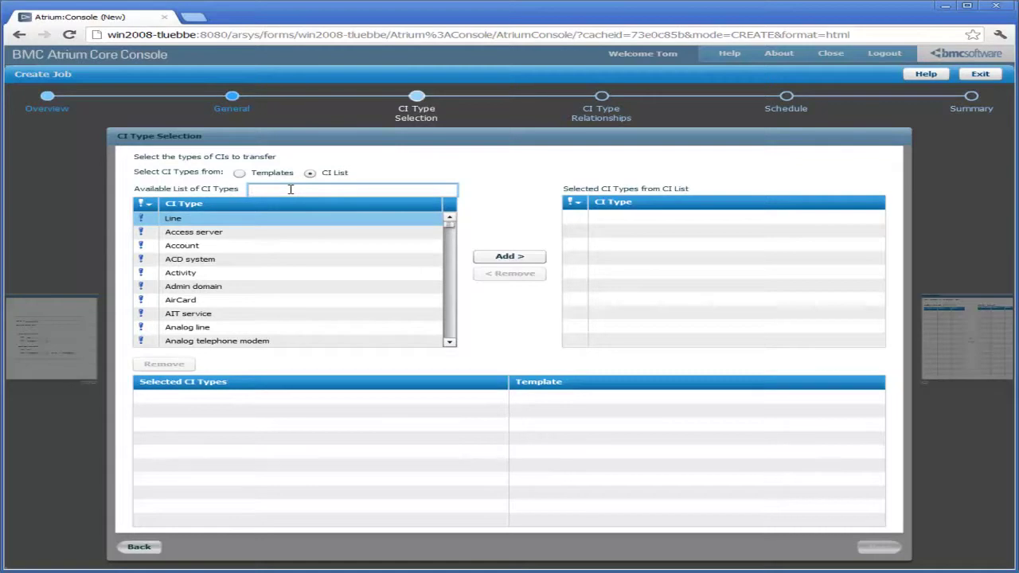
{"action": "type", "text": "Compu"}
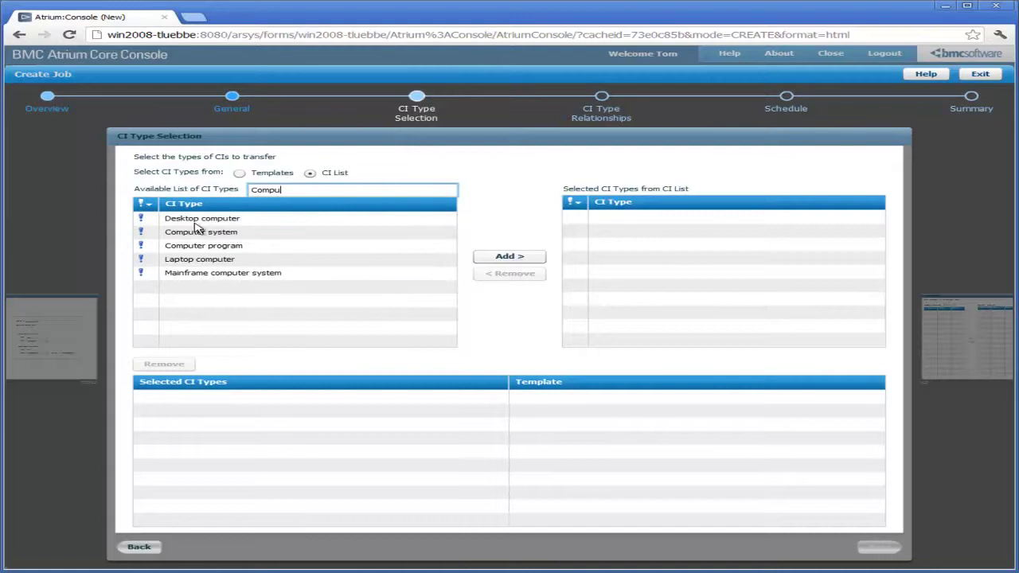
{"action": "left_click", "coordinate": [181, 231]}
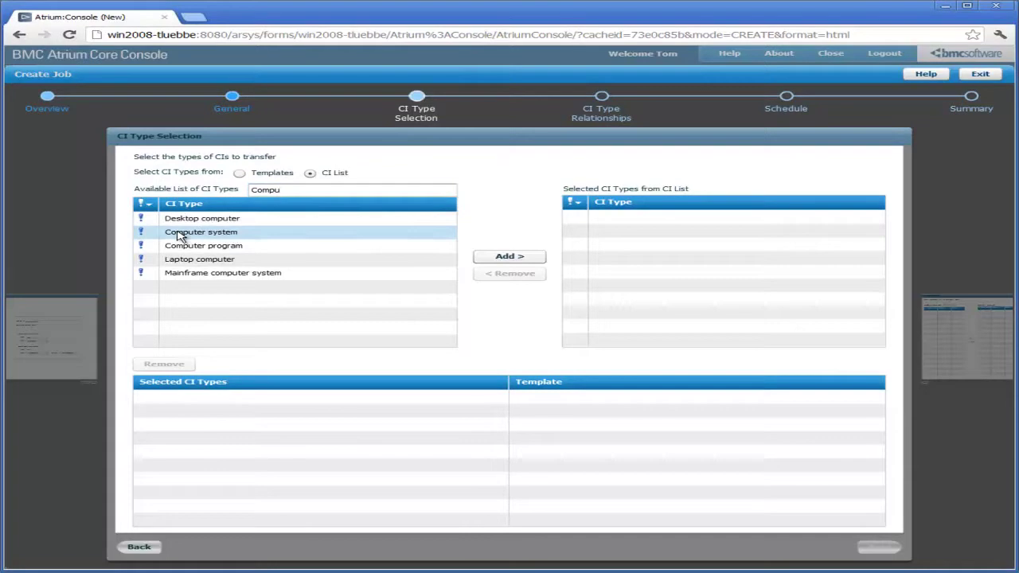
{"action": "left_click", "coordinate": [495, 256]}
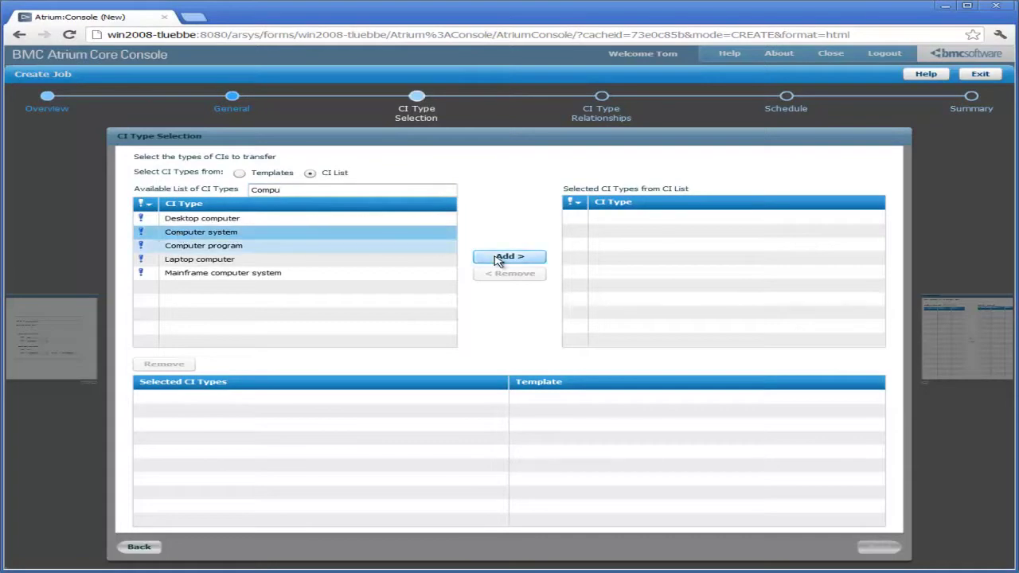
{"action": "double_click", "coordinate": [311, 191]}
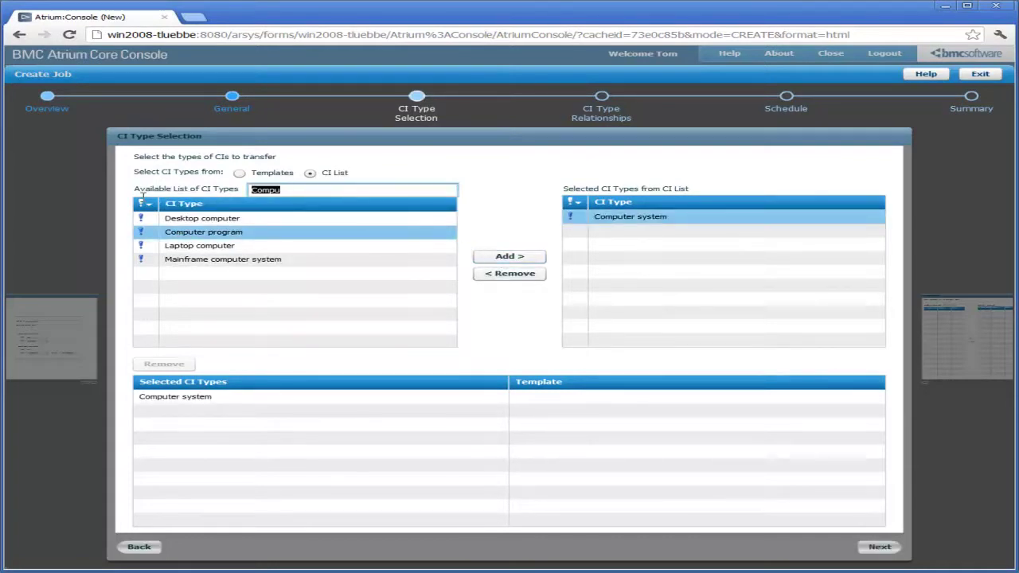
{"action": "type", "text": "Dis"}
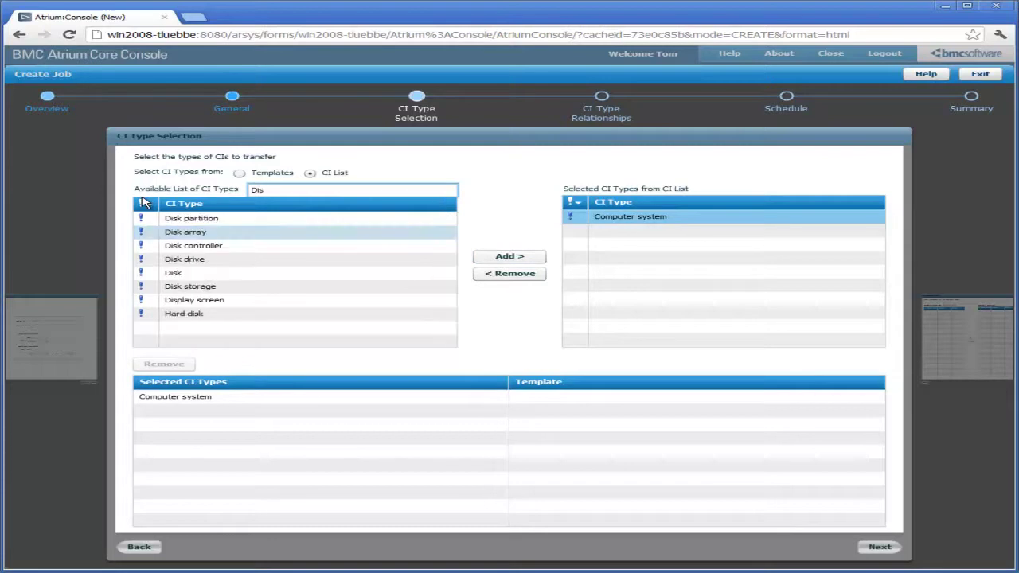
{"action": "type", "text": "k"}
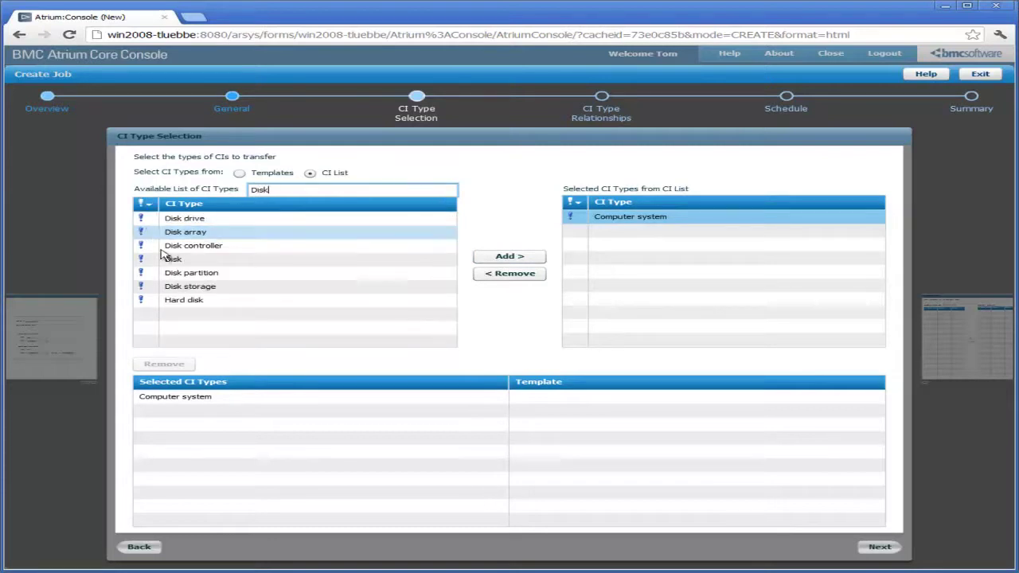
{"action": "left_click", "coordinate": [189, 221]}
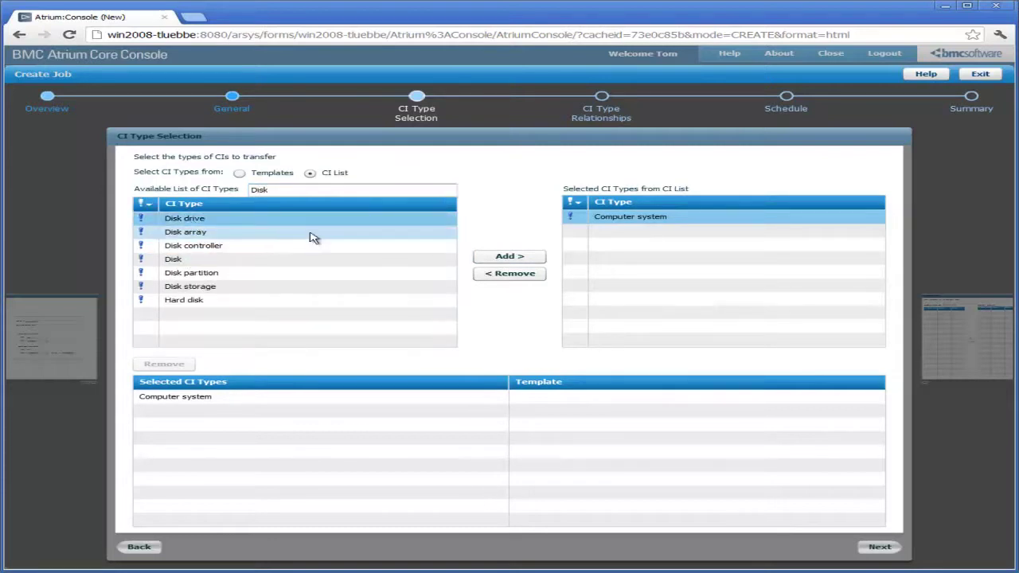
{"action": "left_click", "coordinate": [511, 260]}
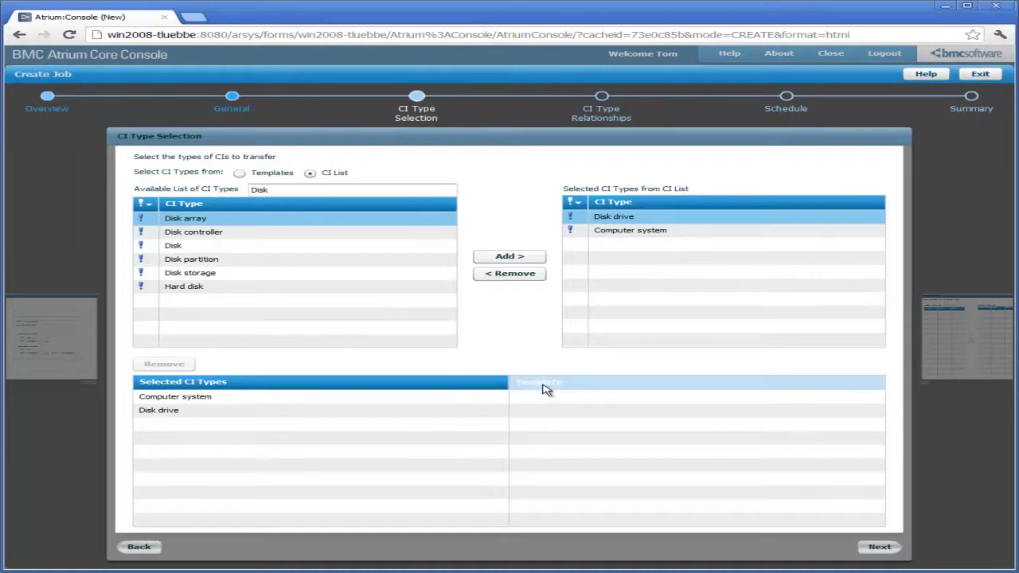
{"action": "left_click", "coordinate": [878, 549]}
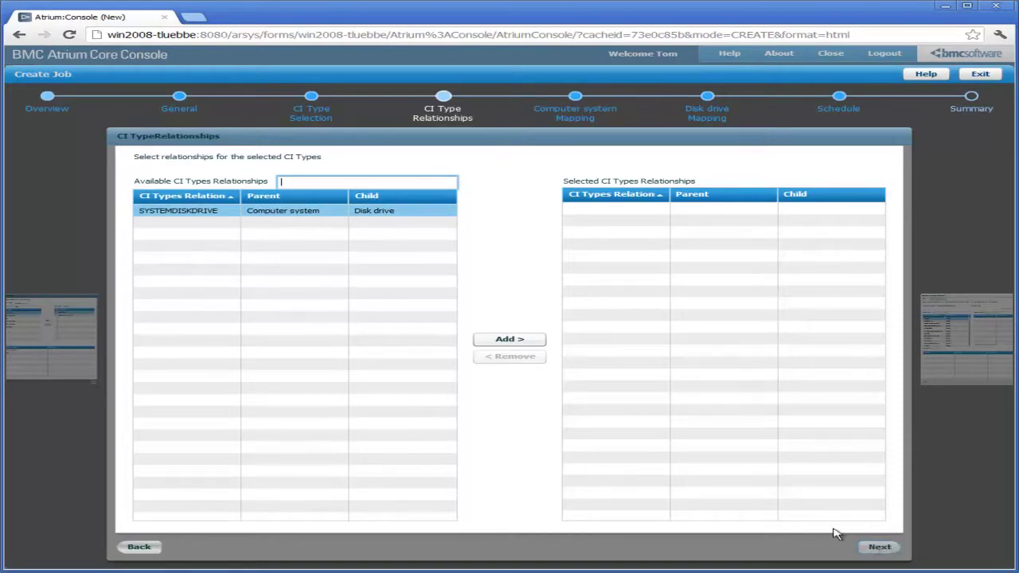
Add the SYSTEMDISKDRIVE relationship and continue to Computer system mapping
{"action": "left_click", "coordinate": [509, 341]}
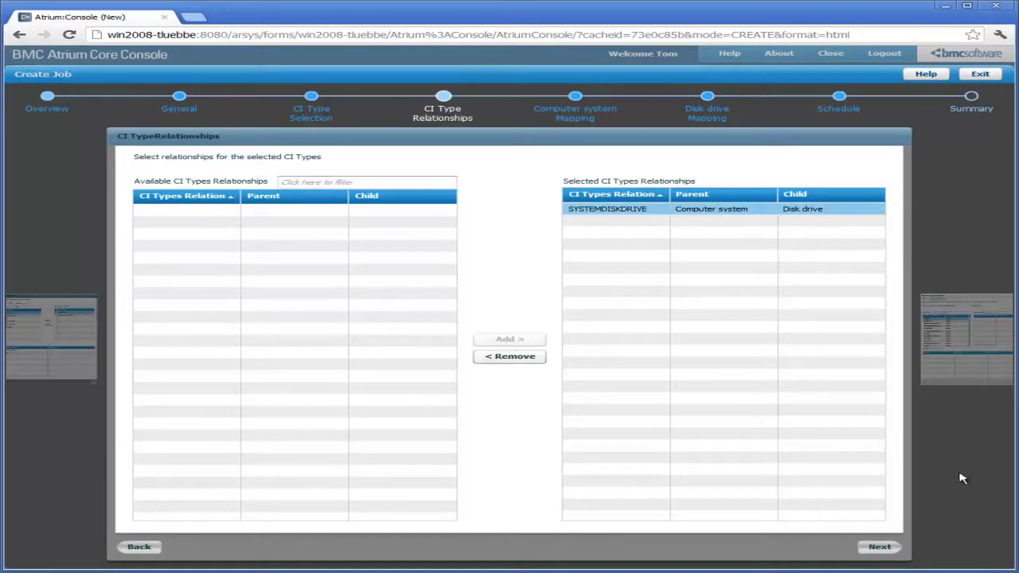
{"action": "left_click", "coordinate": [879, 550]}
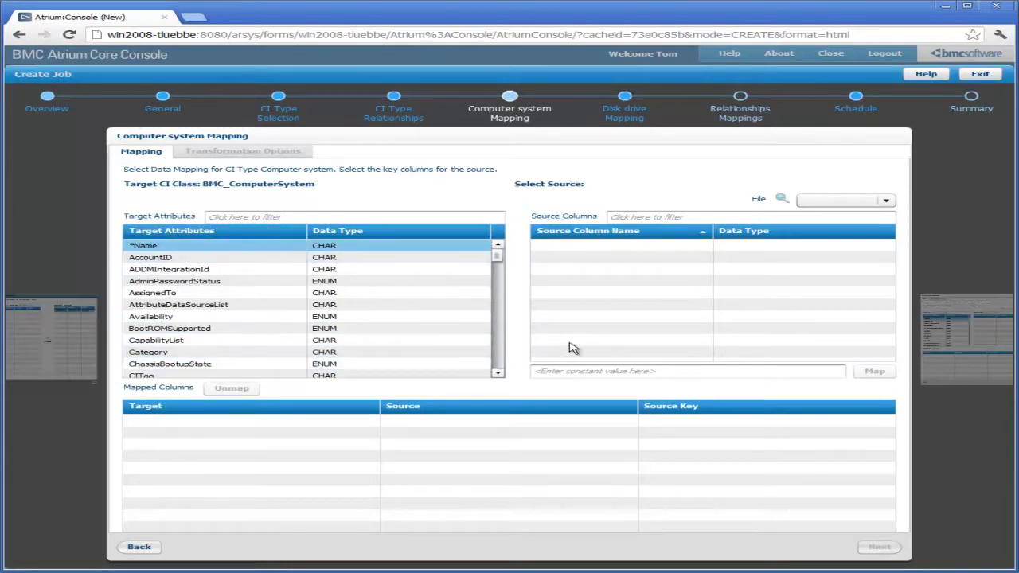
Use Computers.csv as the source file and map *Name to the HostName column
{"action": "left_click", "coordinate": [889, 201]}
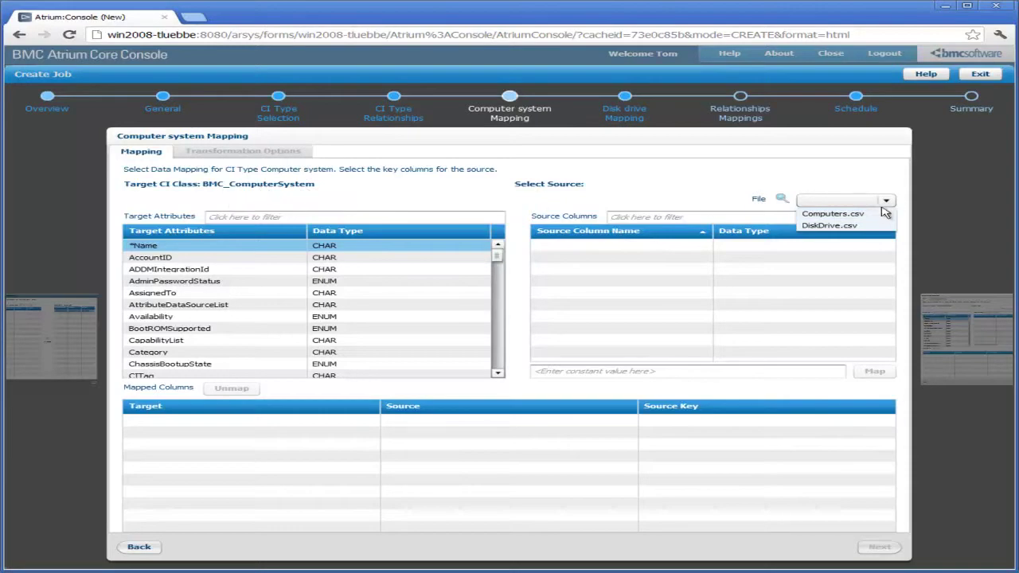
{"action": "left_click", "coordinate": [809, 215]}
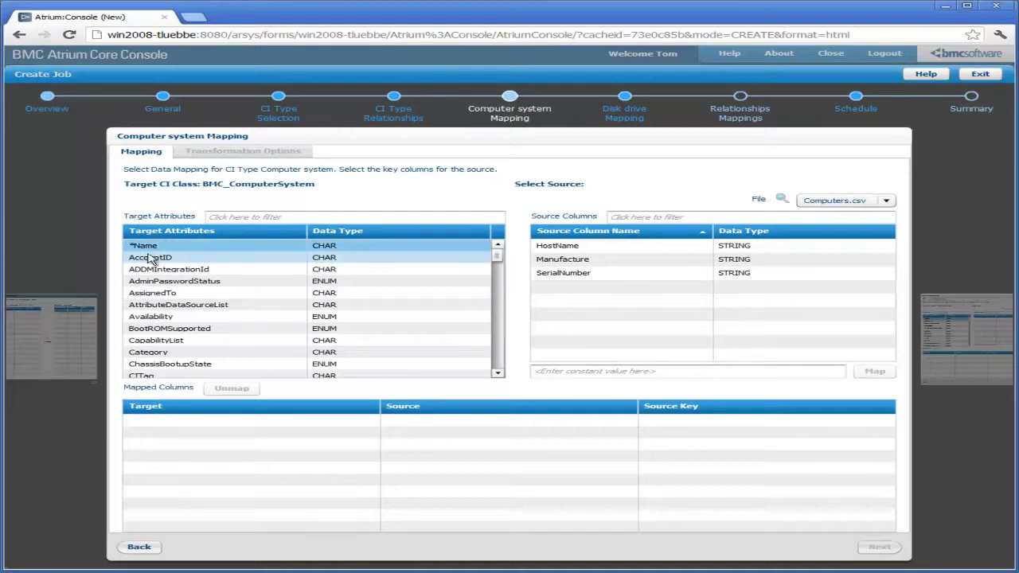
{"action": "left_click", "coordinate": [171, 245]}
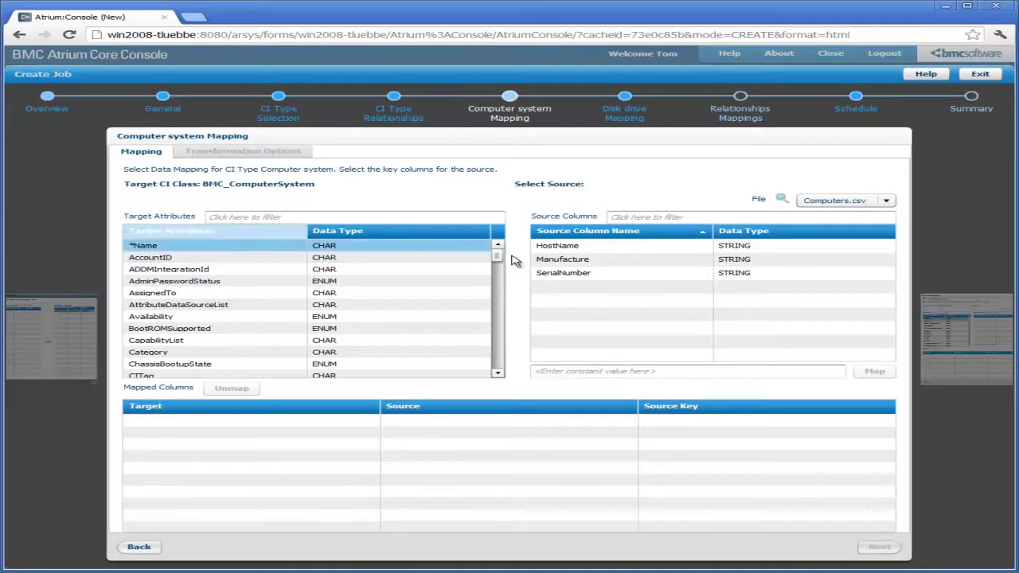
{"action": "left_click", "coordinate": [557, 248]}
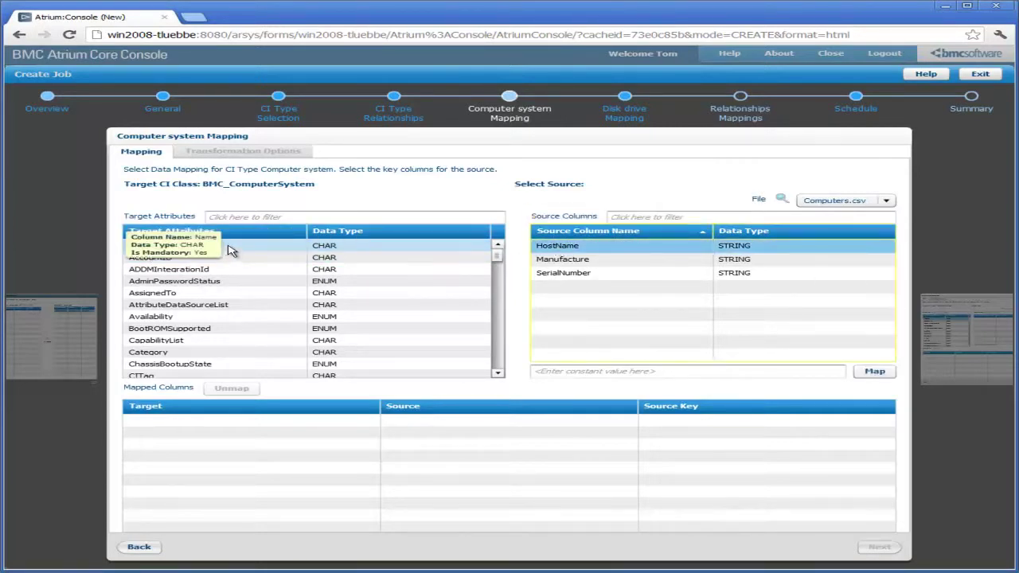
{"action": "left_click", "coordinate": [874, 371]}
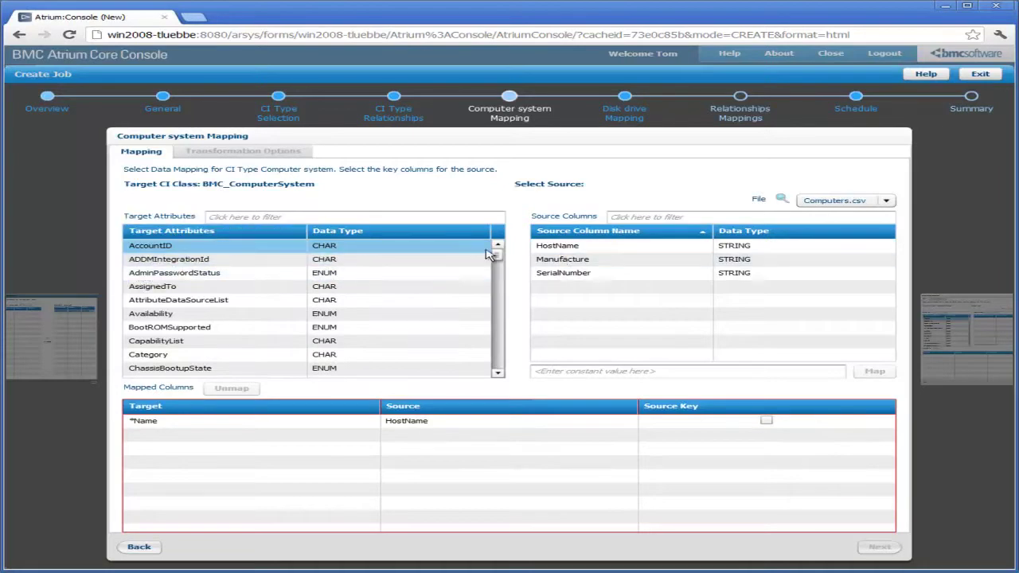
Map ManufacturerName to the Manufacture column and HostName to the HostName column
{"action": "left_click", "coordinate": [575, 263]}
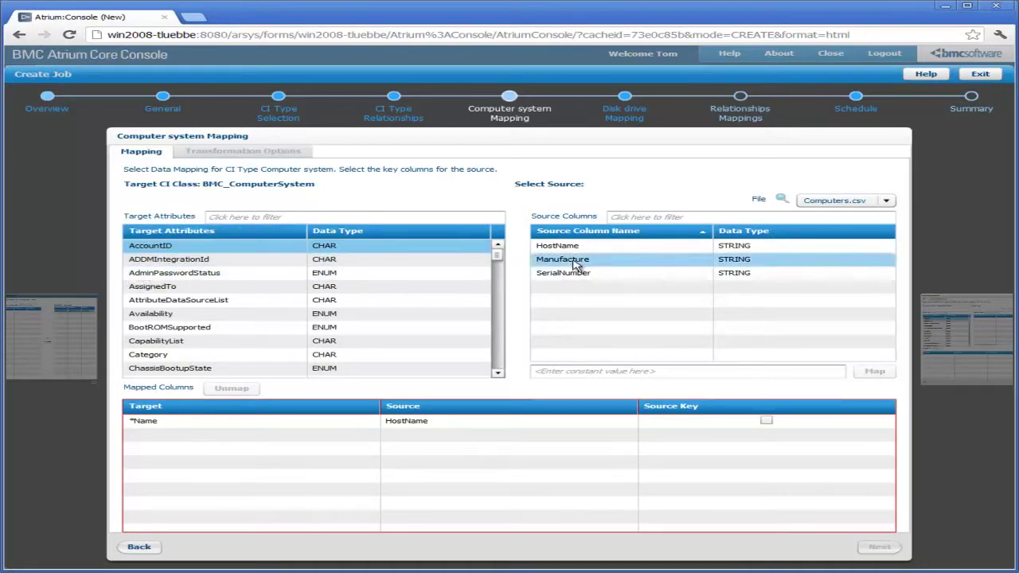
{"action": "left_click", "coordinate": [336, 217]}
{"action": "type", "text": "Man"}
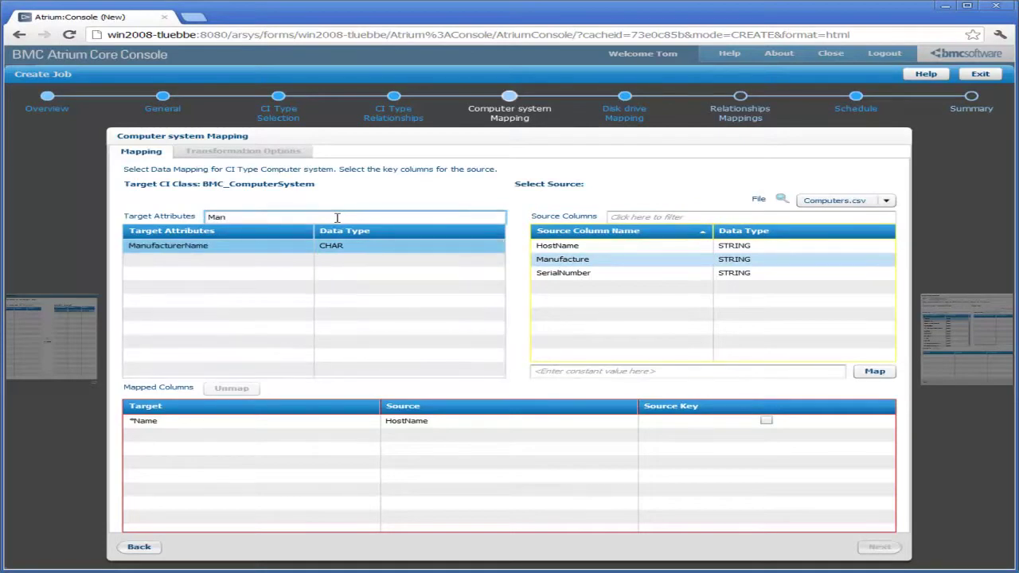
{"action": "left_click", "coordinate": [205, 248]}
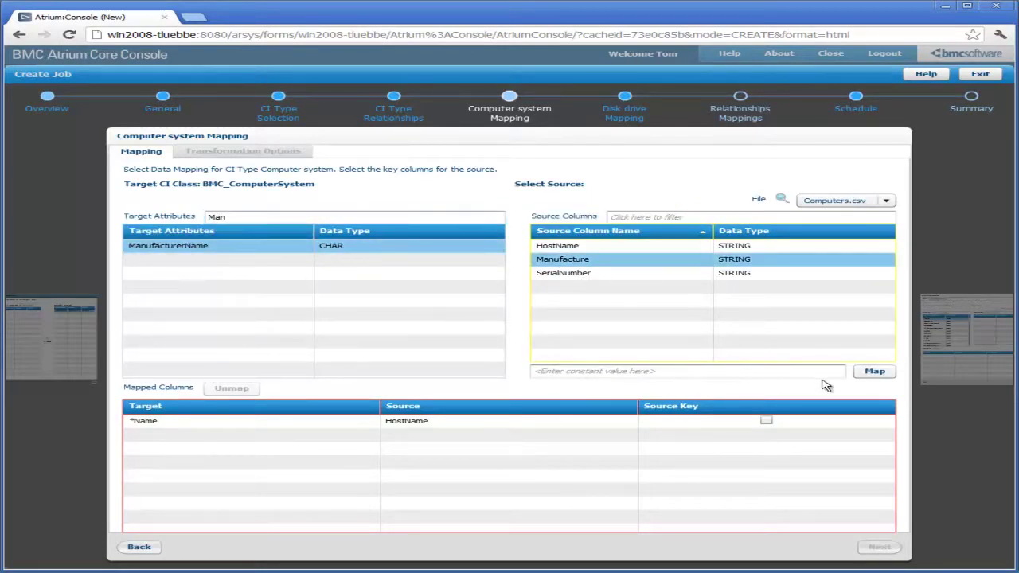
{"action": "left_click", "coordinate": [873, 372]}
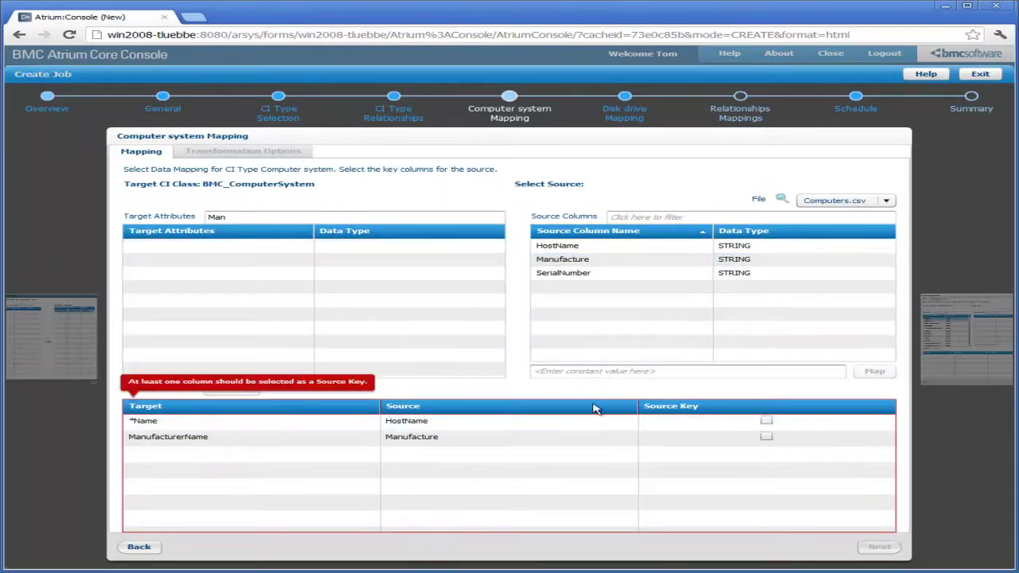
{"action": "double_click", "coordinate": [215, 216]}
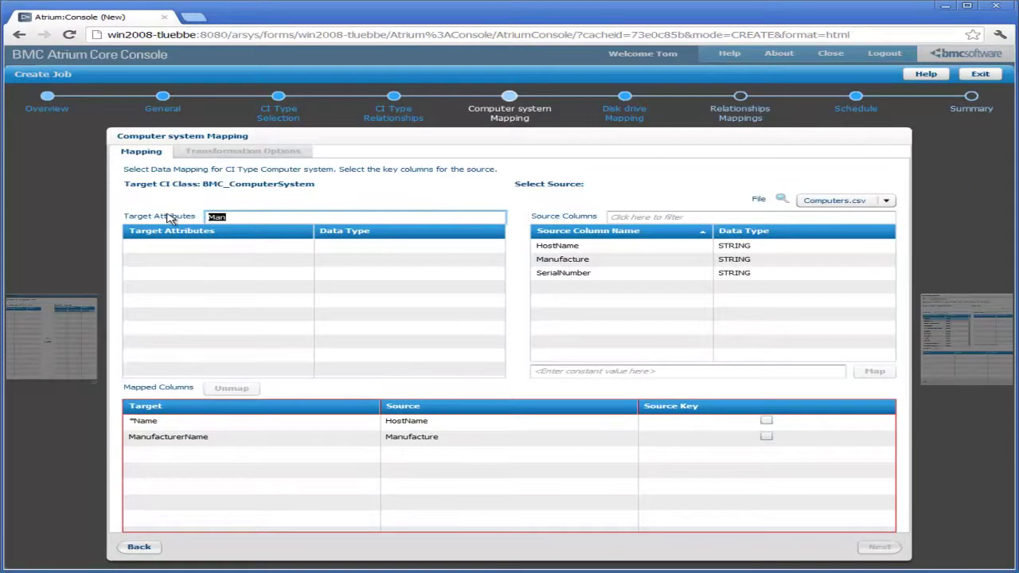
{"action": "type", "text": "Host"}
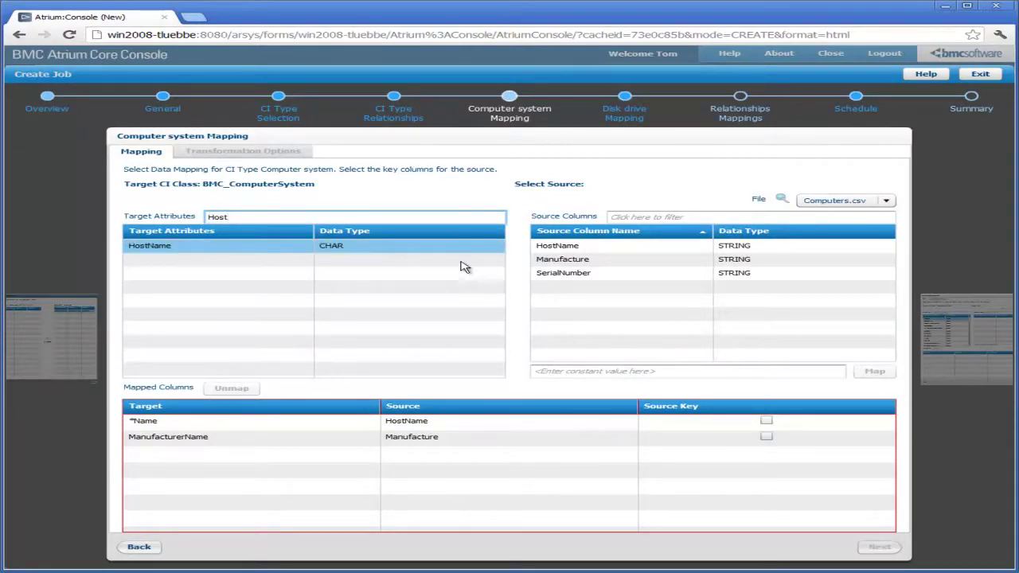
{"action": "left_click", "coordinate": [559, 249]}
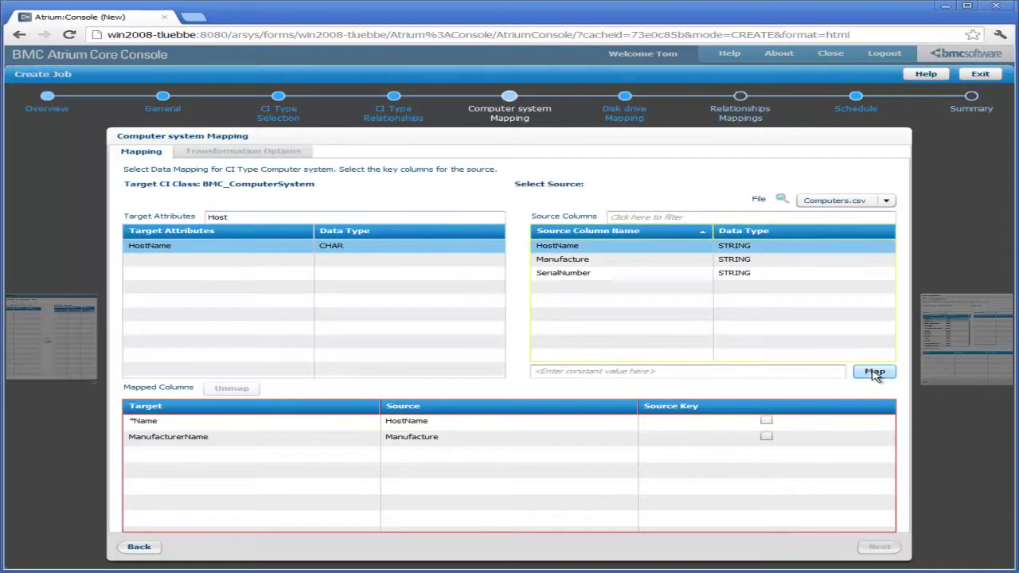
{"action": "left_click", "coordinate": [873, 371]}
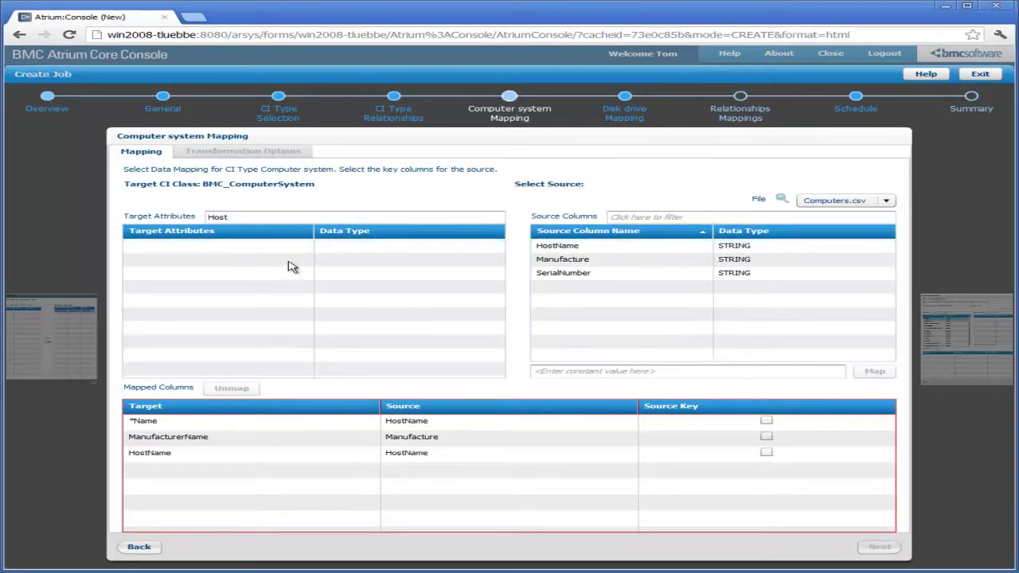
Map SerialNumber to the SerialNumber column and ShortDescription to the HostName column
{"action": "left_click", "coordinate": [249, 216]}
{"action": "left_click_drag", "start_coordinate": [249, 215], "coordinate": [198, 215]}
{"action": "type", "text": "Ser"}
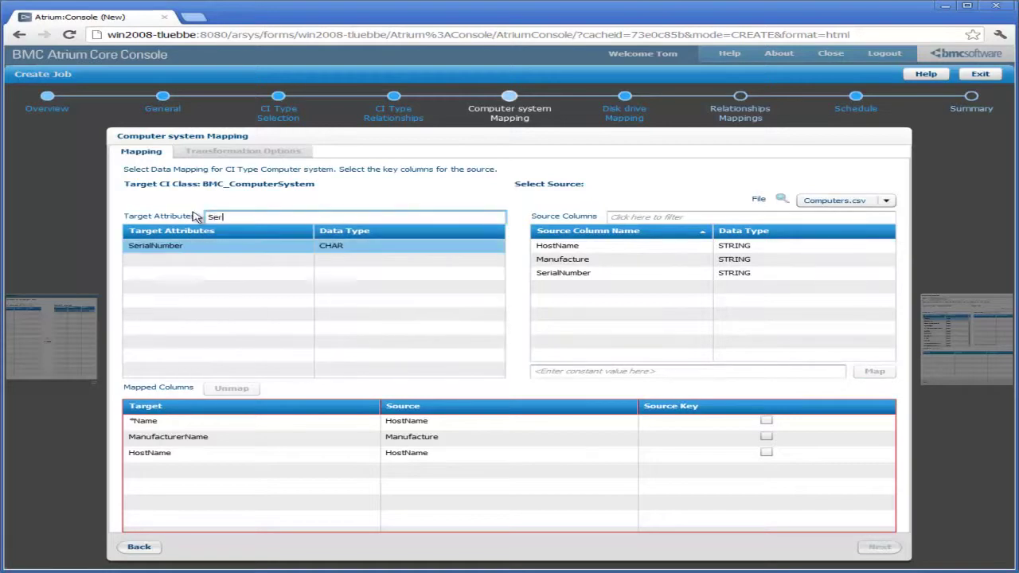
{"action": "left_click", "coordinate": [169, 248]}
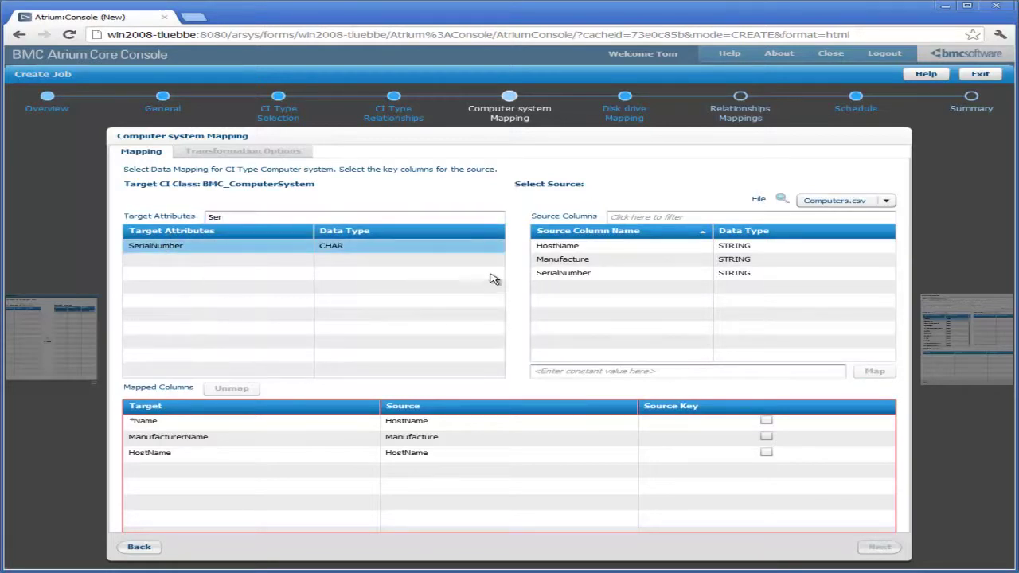
{"action": "left_click", "coordinate": [567, 273]}
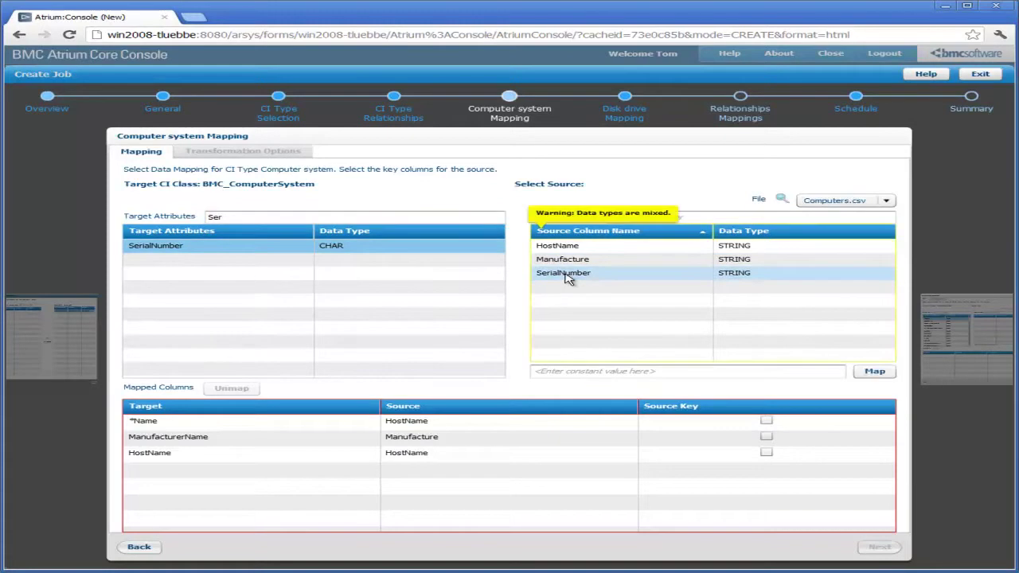
{"action": "left_click", "coordinate": [867, 372]}
{"action": "left_click_drag", "start_coordinate": [212, 216], "coordinate": [173, 218]}
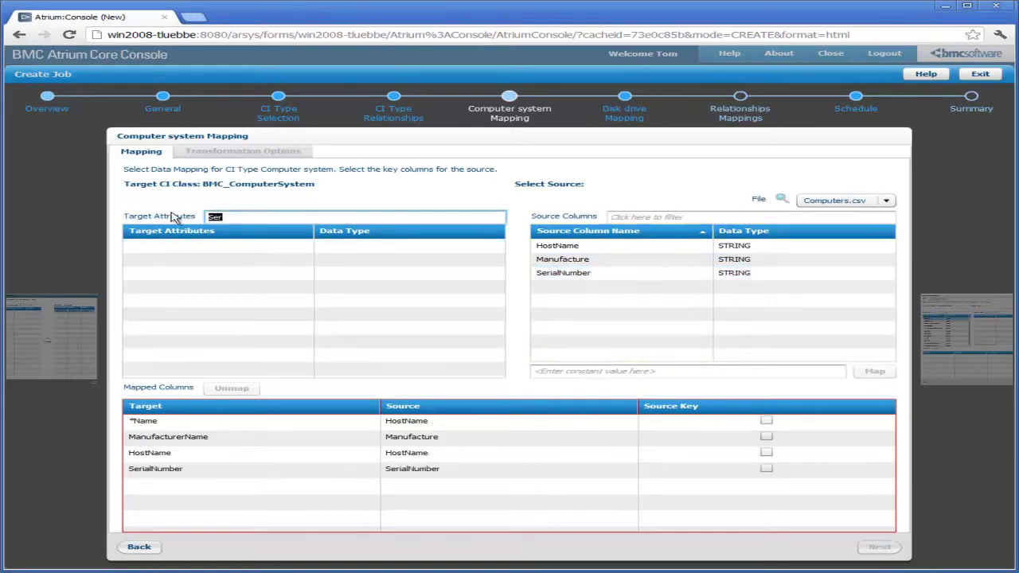
{"action": "type", "text": "Sho"}
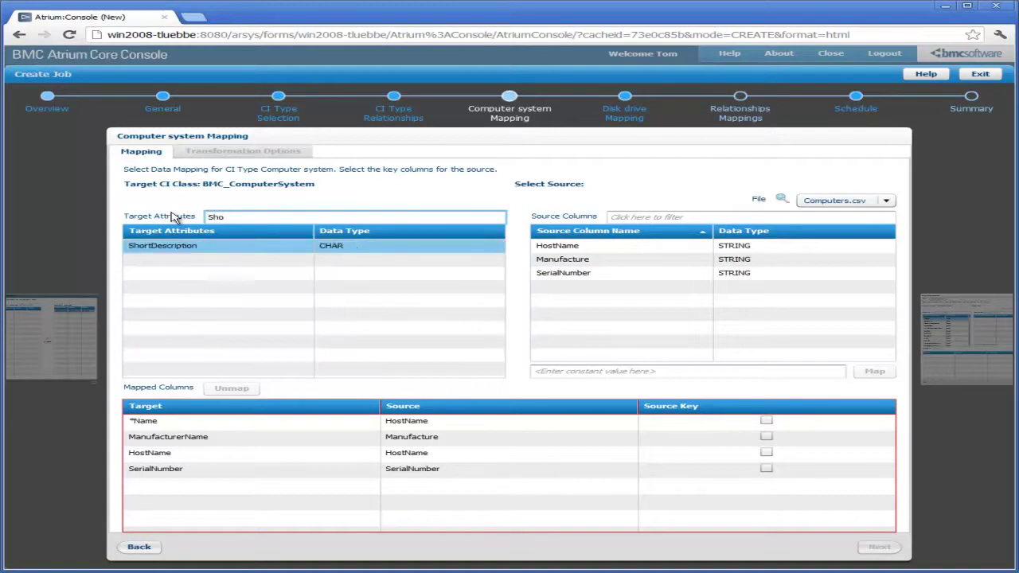
{"action": "left_click", "coordinate": [169, 245]}
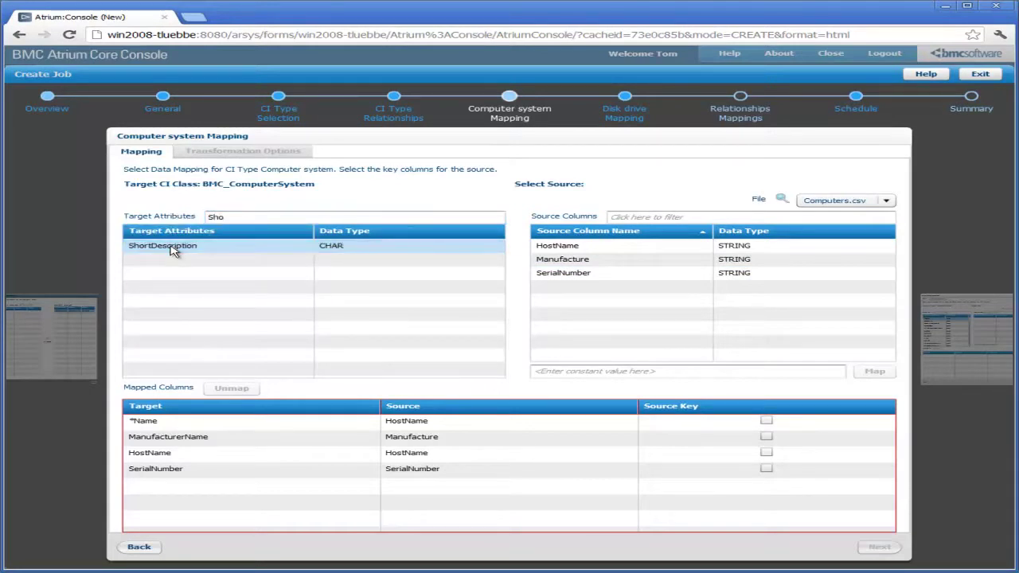
{"action": "left_click", "coordinate": [557, 246]}
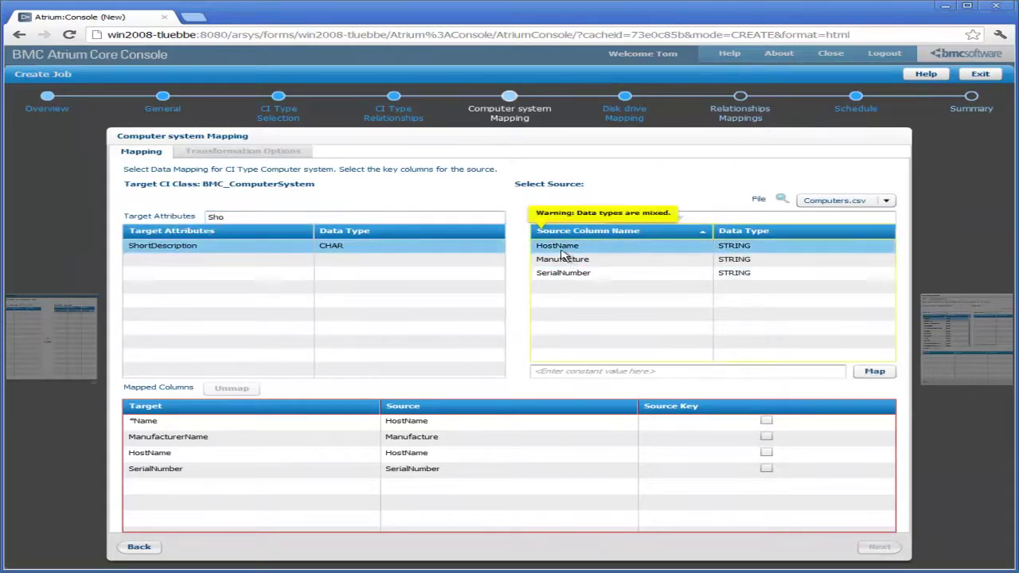
{"action": "left_click", "coordinate": [876, 372]}
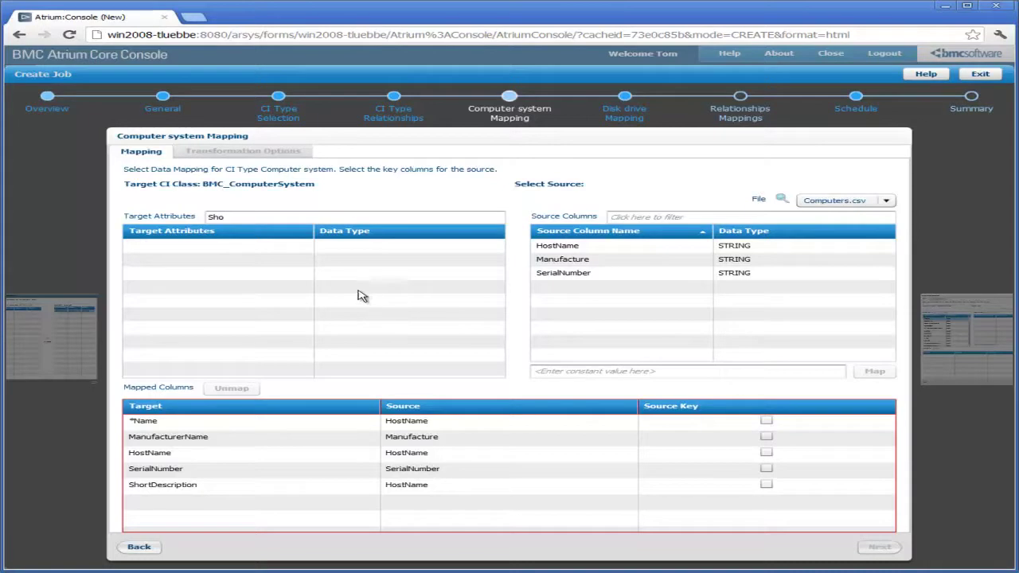
Tick Source Key on the *Name→HostName row in Mapped Columns
{"action": "left_click", "coordinate": [156, 487]}
{"action": "mouse_move", "coordinate": [134, 425]}
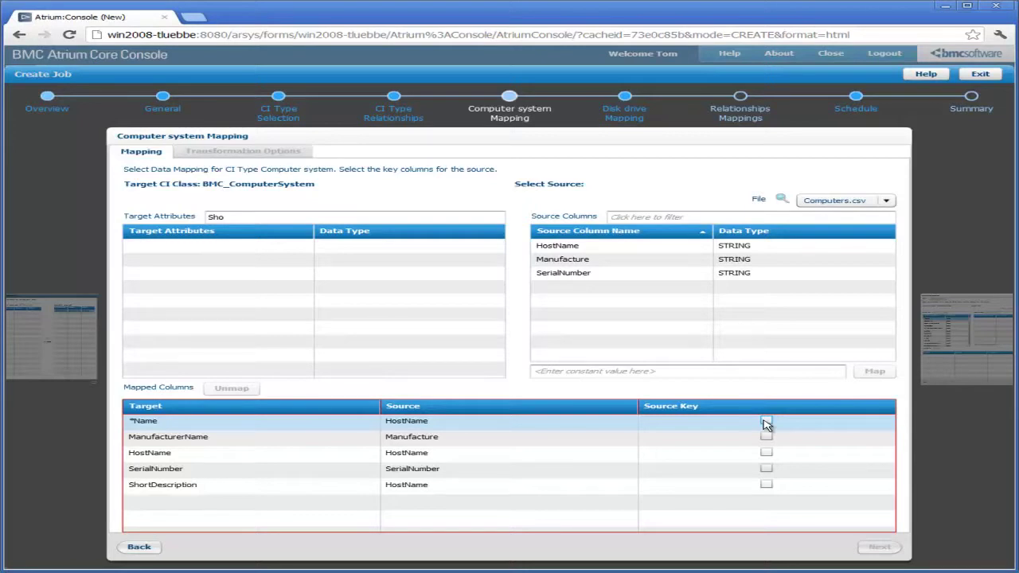
{"action": "left_click", "coordinate": [766, 421]}
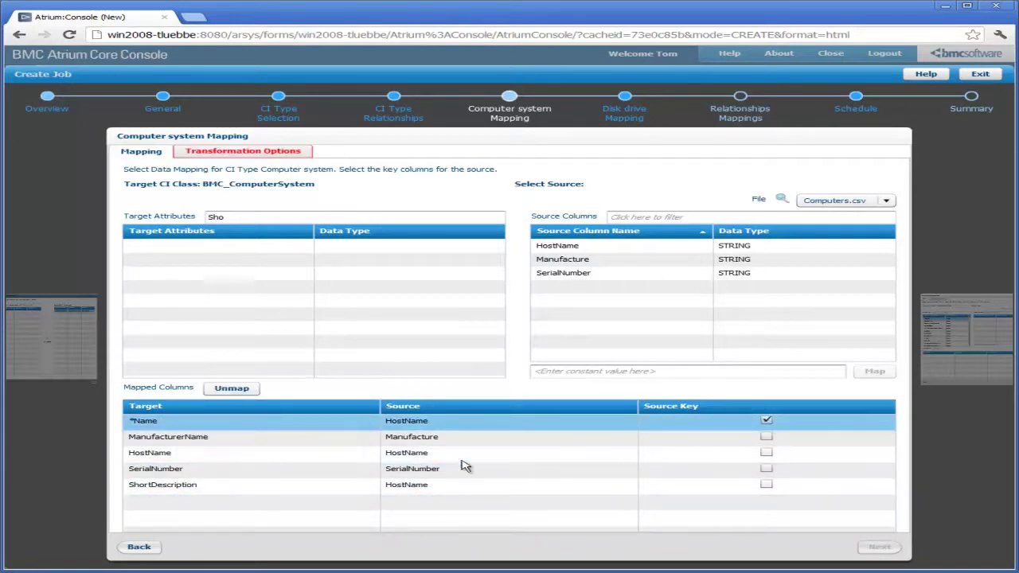
Set Delta to No in the computer system Transformation Options and advance the wizard
{"action": "left_click", "coordinate": [287, 155]}
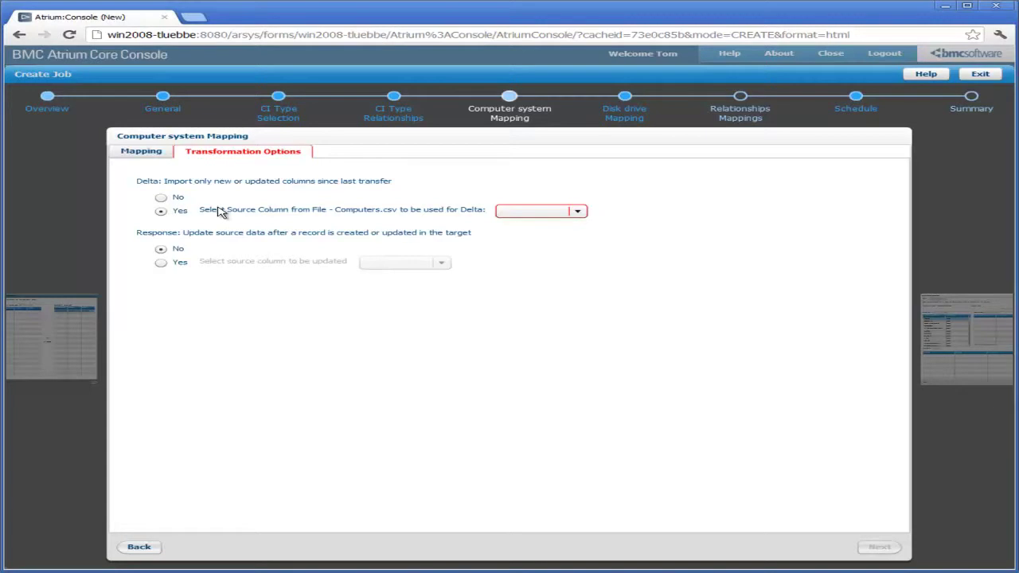
{"action": "left_click", "coordinate": [161, 199]}
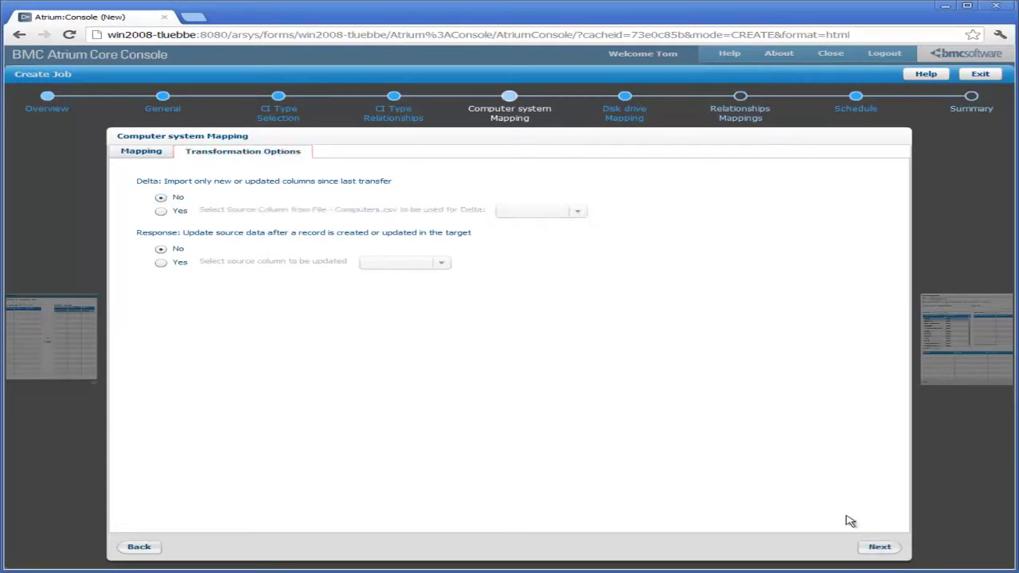
{"action": "left_click", "coordinate": [879, 548]}
Use DiskDrive.csv as the source and map *Name and ShortDescription to its Name column
{"action": "left_click", "coordinate": [880, 549]}
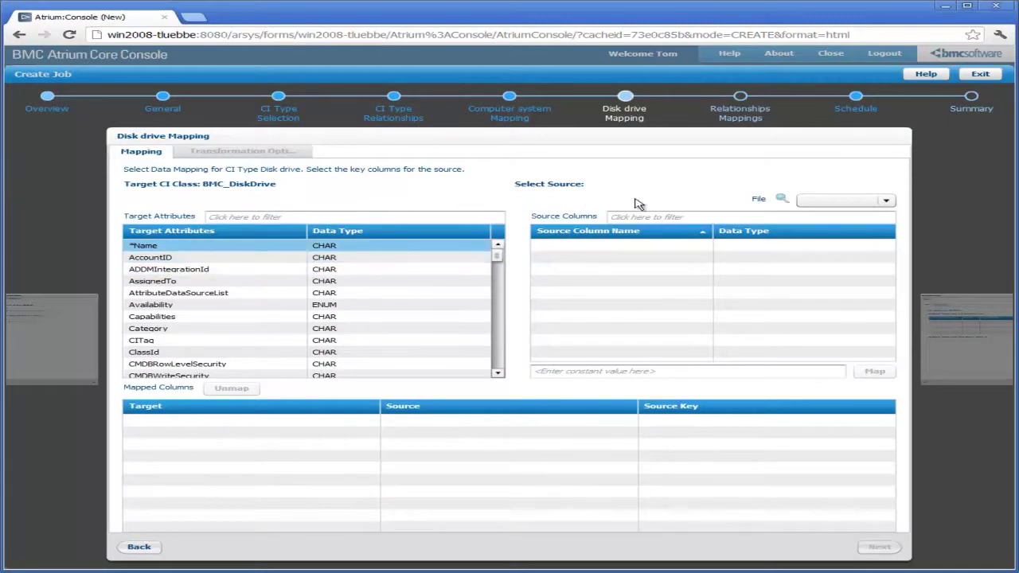
{"action": "left_click", "coordinate": [886, 202]}
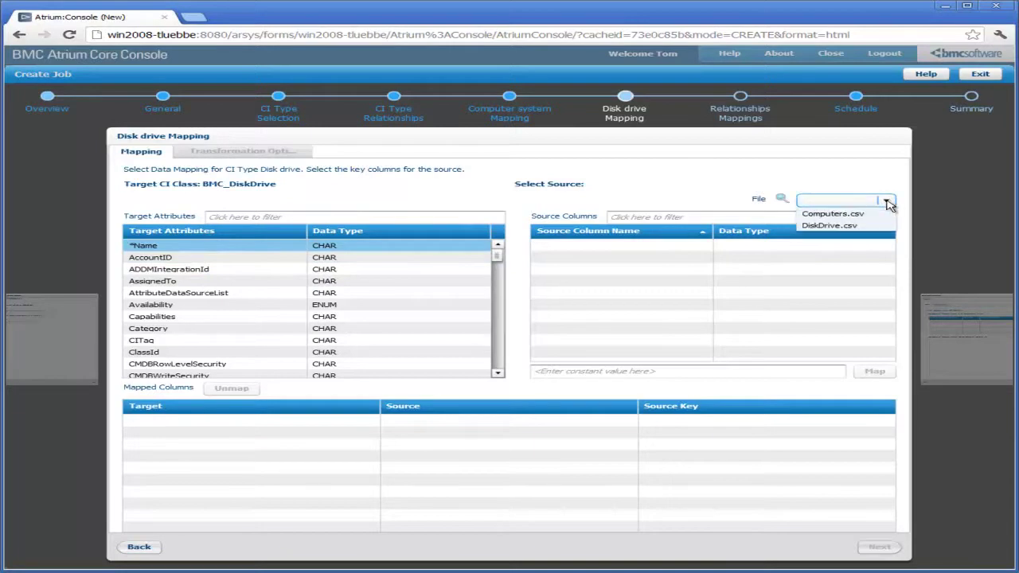
{"action": "left_click", "coordinate": [845, 223]}
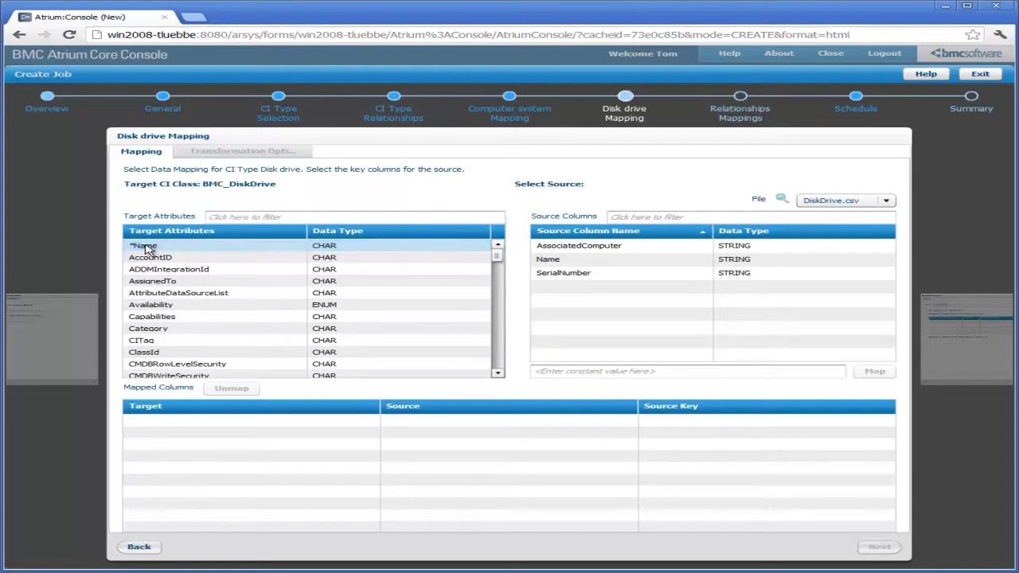
{"action": "left_click", "coordinate": [549, 261]}
{"action": "left_click", "coordinate": [875, 371]}
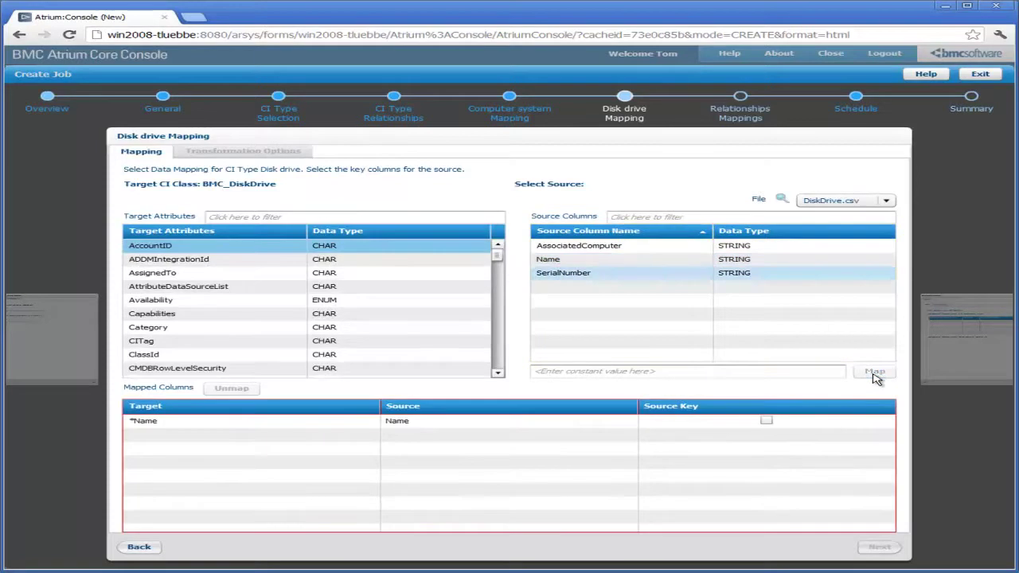
{"action": "left_click", "coordinate": [438, 215]}
{"action": "type", "text": "sho"}
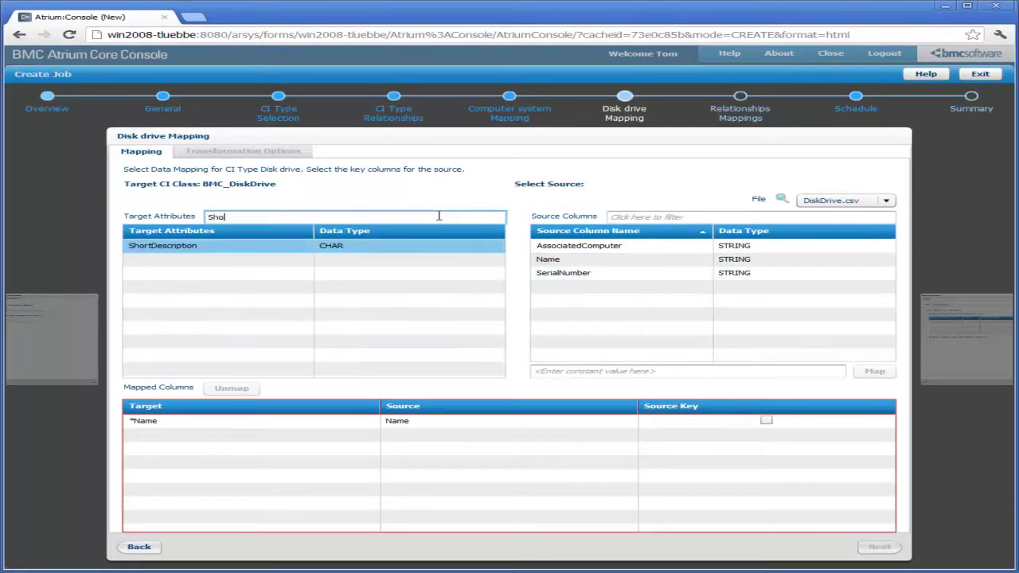
{"action": "type", "text": "rt"}
{"action": "left_click", "coordinate": [550, 263]}
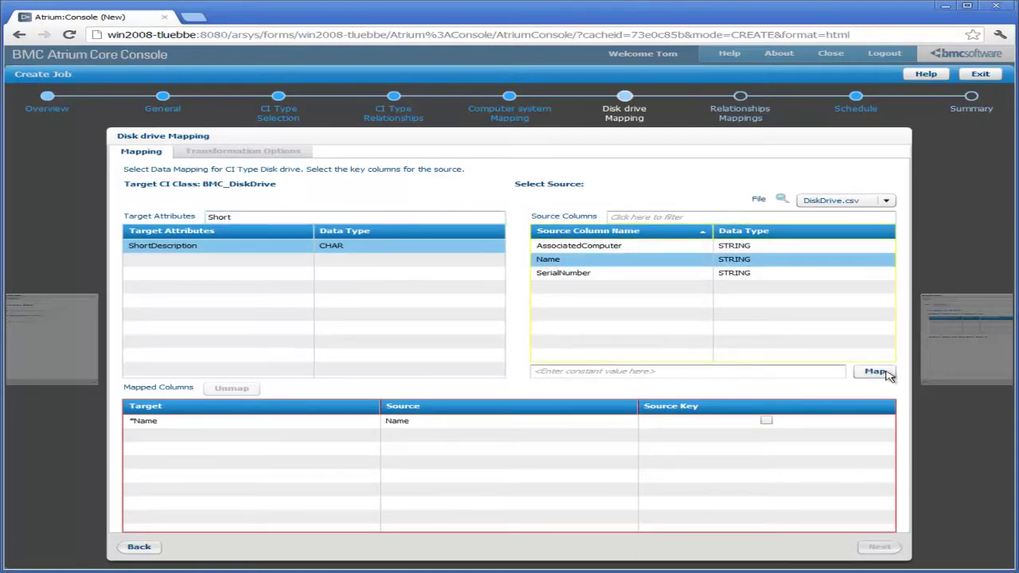
{"action": "left_click", "coordinate": [875, 371]}
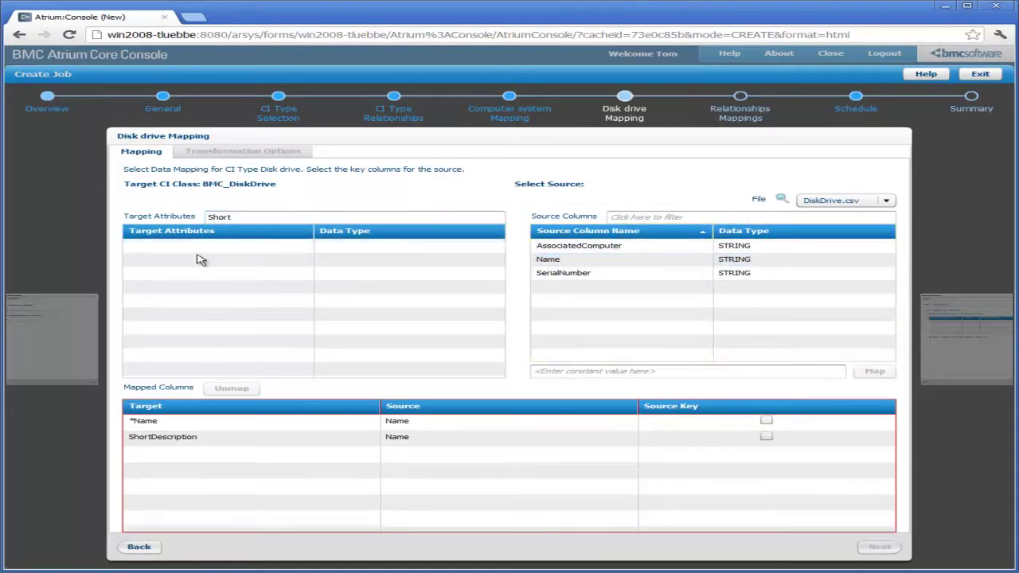
Map the SystemName target attribute to the AssociatedComputer source column
{"action": "left_click_drag", "start_coordinate": [244, 216], "coordinate": [159, 212]}
{"action": "type", "text": "E"}
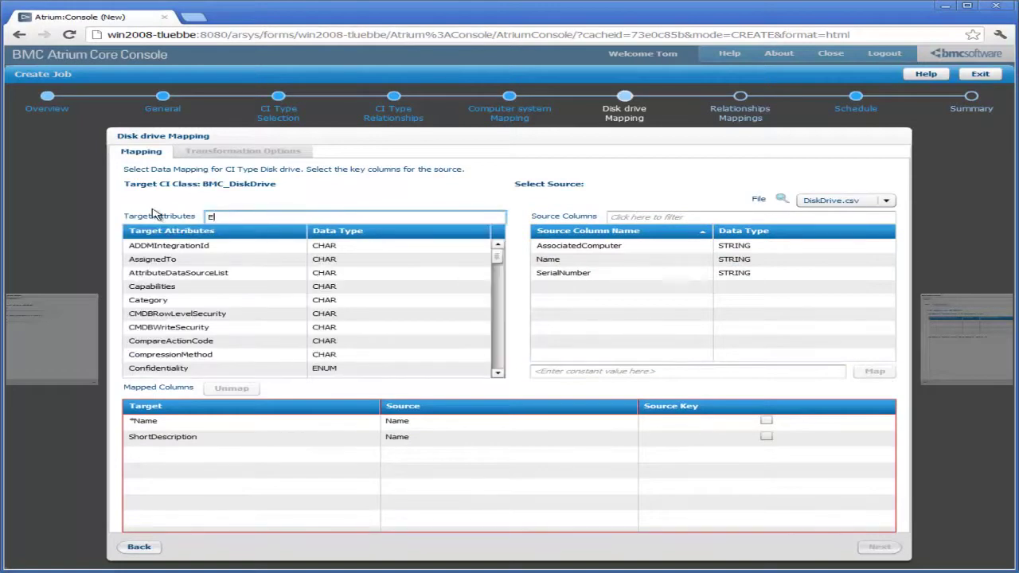
{"action": "type", "text": "xter"}
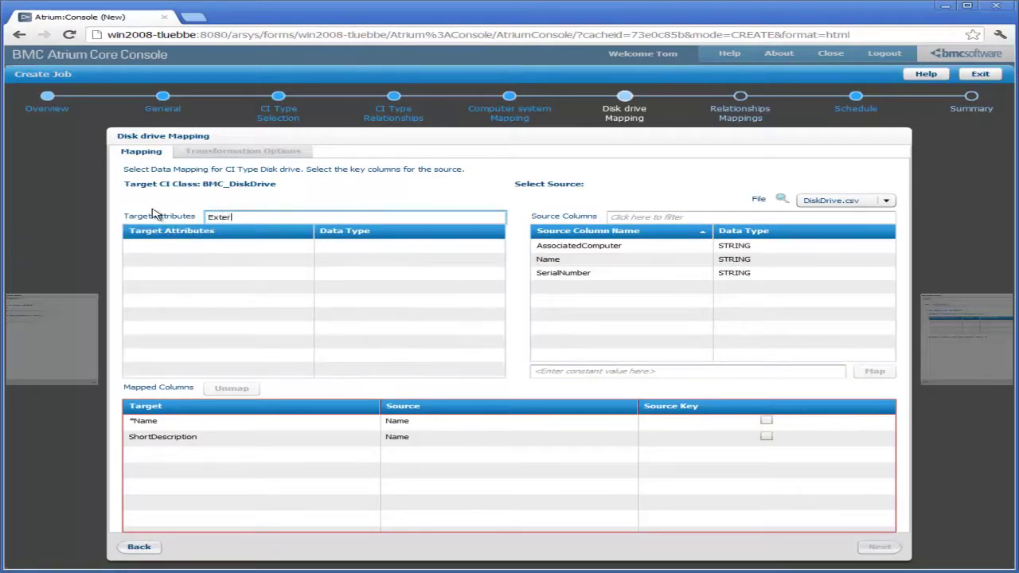
{"action": "key", "text": "BackSpace"}
{"action": "key", "text": "BackSpace"}
{"action": "key", "text": "BackSpace"}
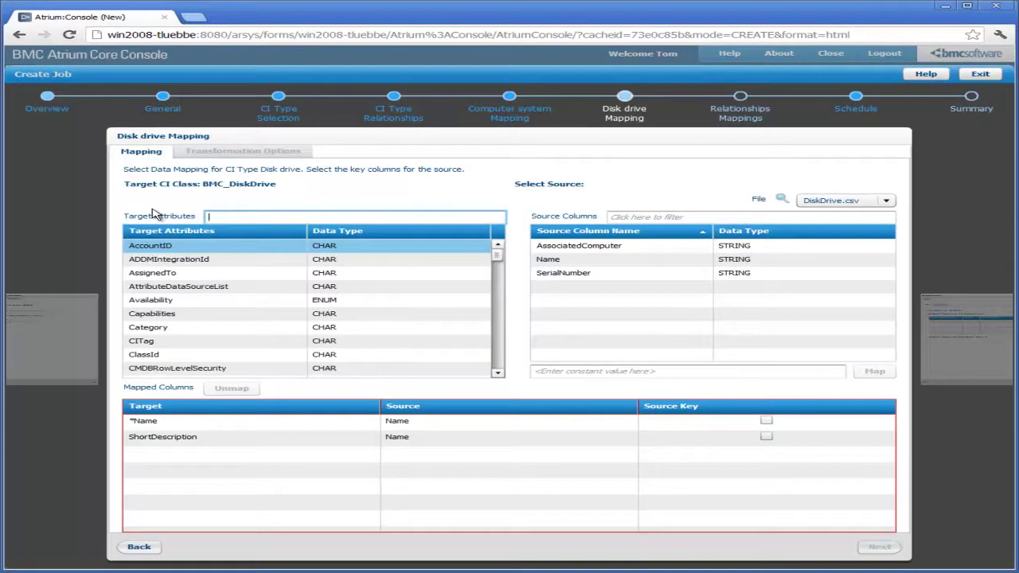
{"action": "type", "text": "E"}
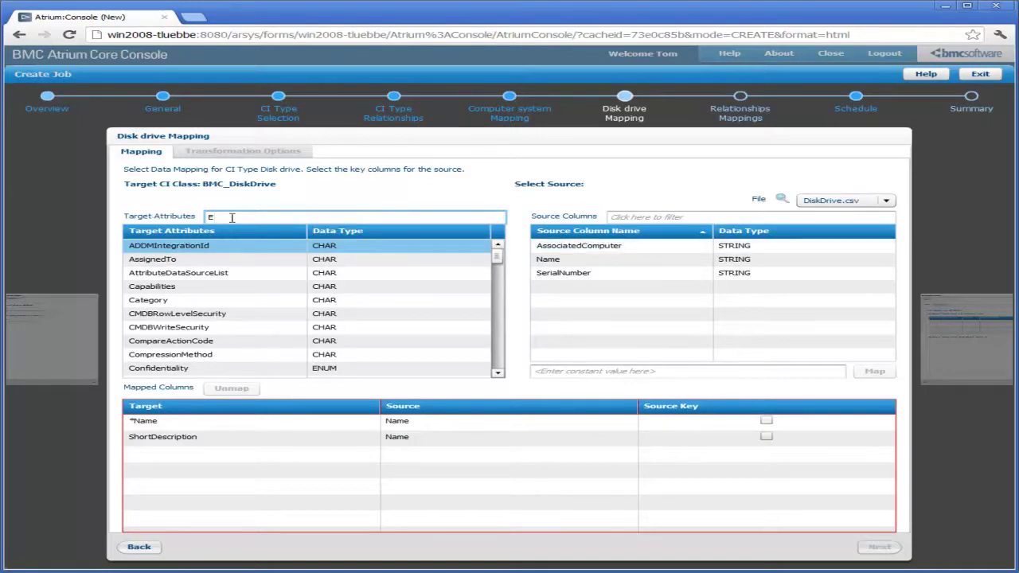
{"action": "type", "text": "xternal"}
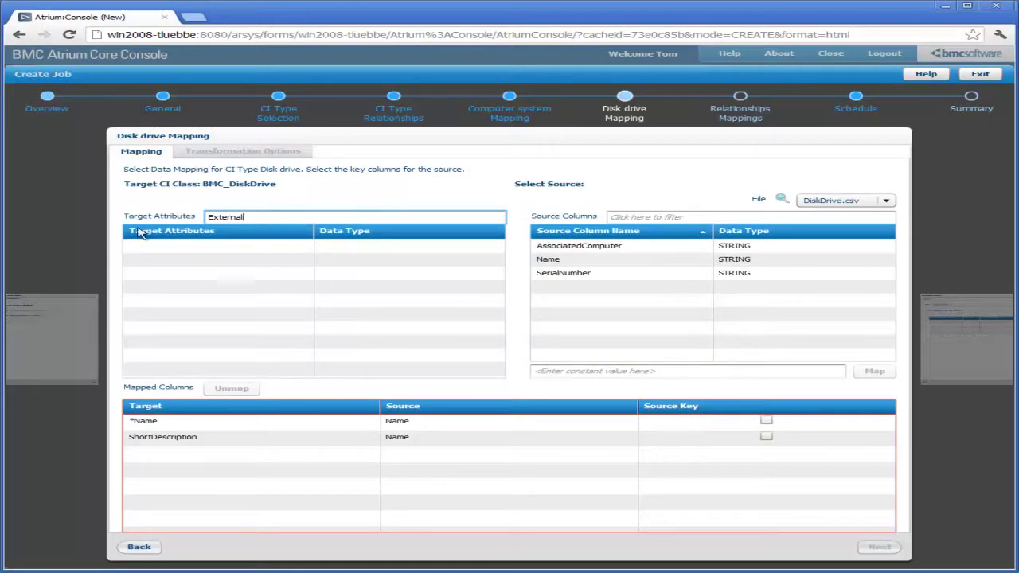
{"action": "left_click_drag", "start_coordinate": [263, 216], "coordinate": [193, 216]}
{"action": "key", "text": "BackSpace"}
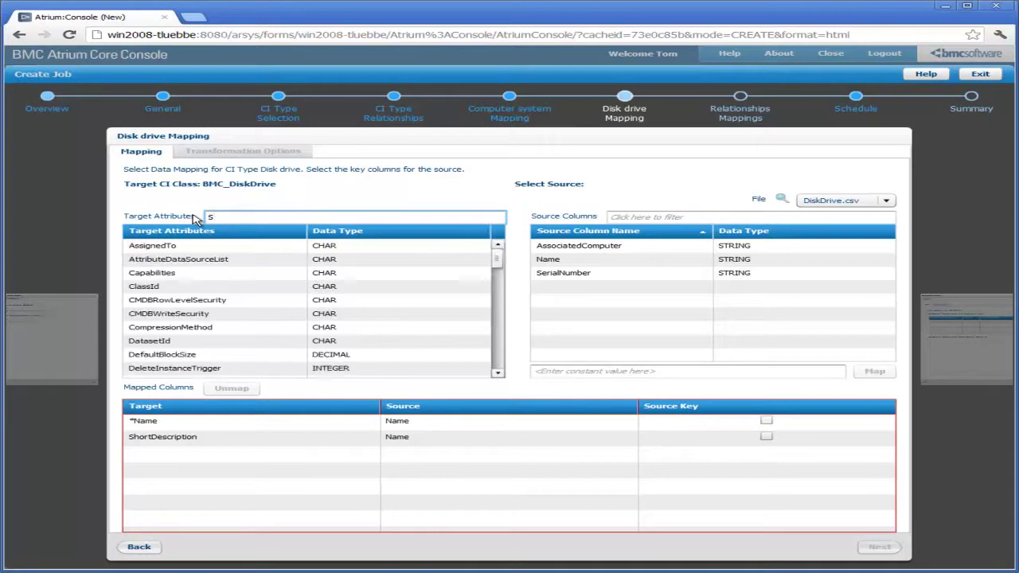
{"action": "type", "text": "Sy"}
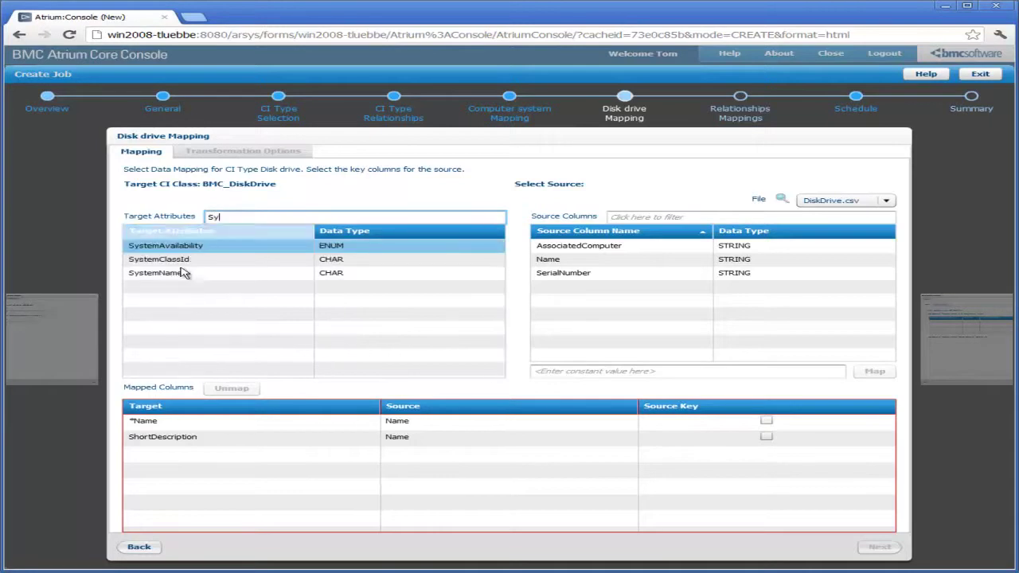
{"action": "left_click", "coordinate": [181, 272]}
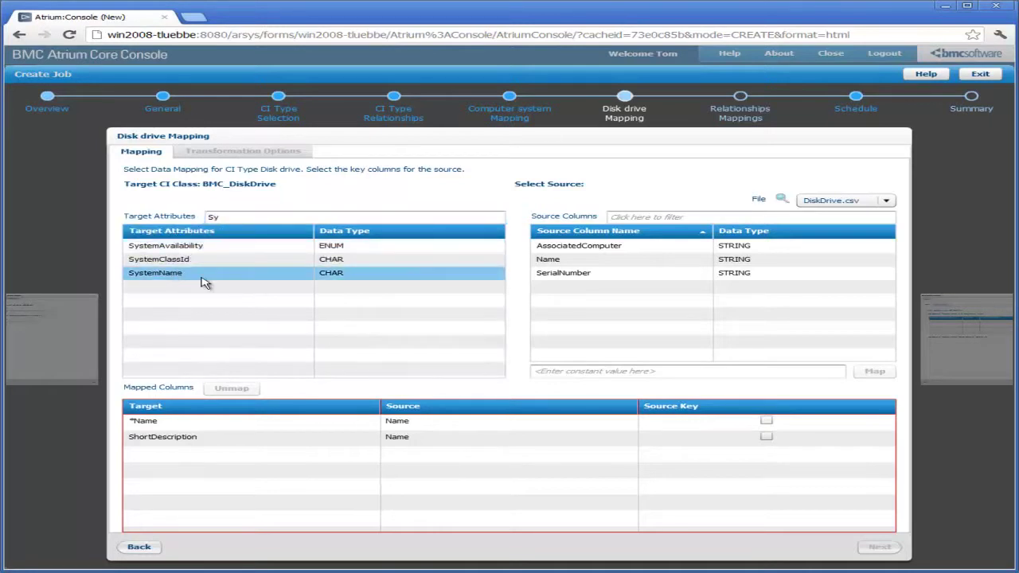
{"action": "left_click", "coordinate": [575, 246]}
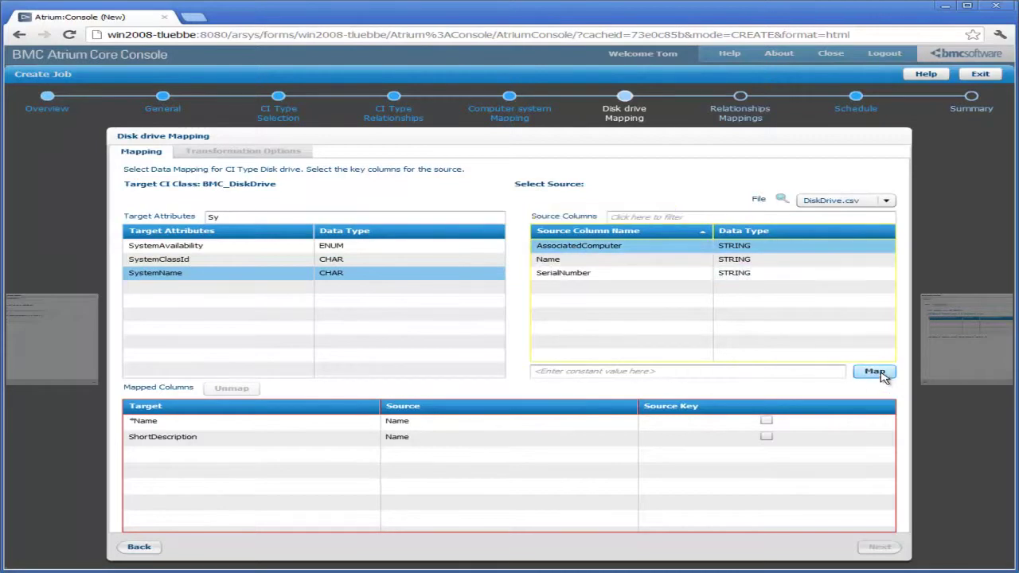
{"action": "left_click", "coordinate": [874, 372]}
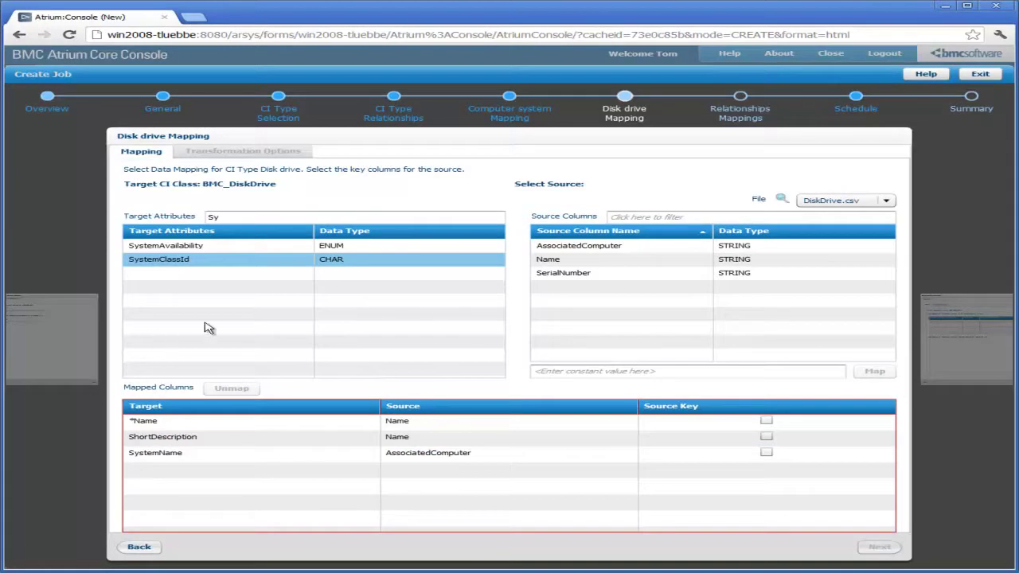
Map SerialNumber to the SerialNumber column and make it the source key
{"action": "left_click", "coordinate": [236, 218]}
{"action": "key", "text": "BackSpace"}
{"action": "key", "text": "BackSpace"}
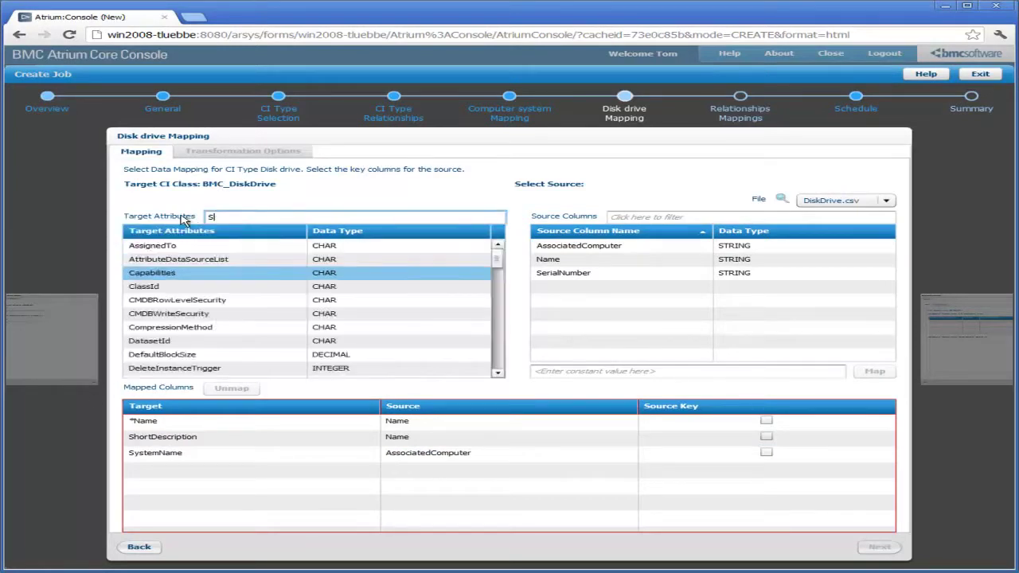
{"action": "type", "text": "Ser"}
{"action": "left_click", "coordinate": [165, 250]}
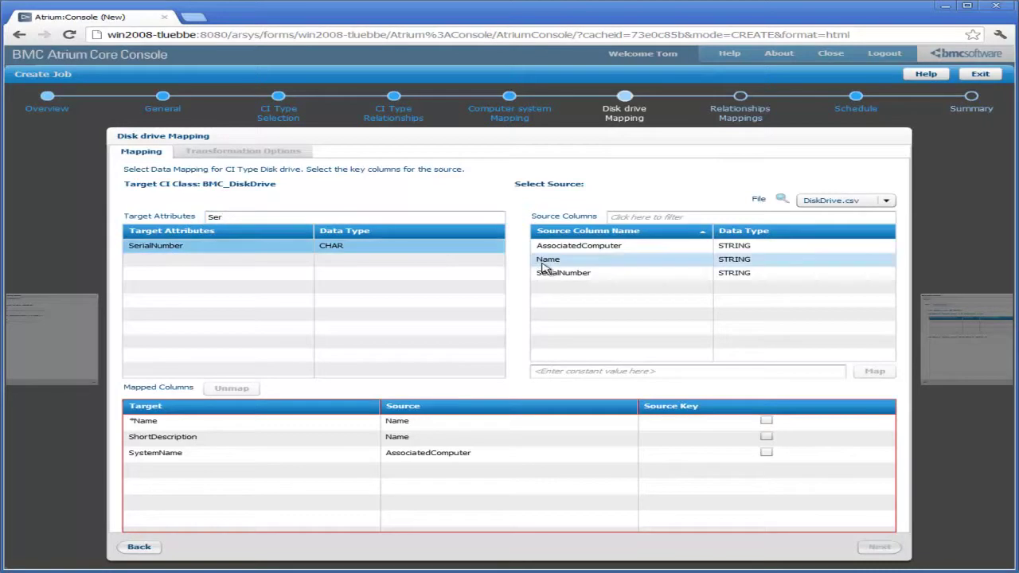
{"action": "left_click", "coordinate": [557, 275]}
{"action": "left_click", "coordinate": [875, 371]}
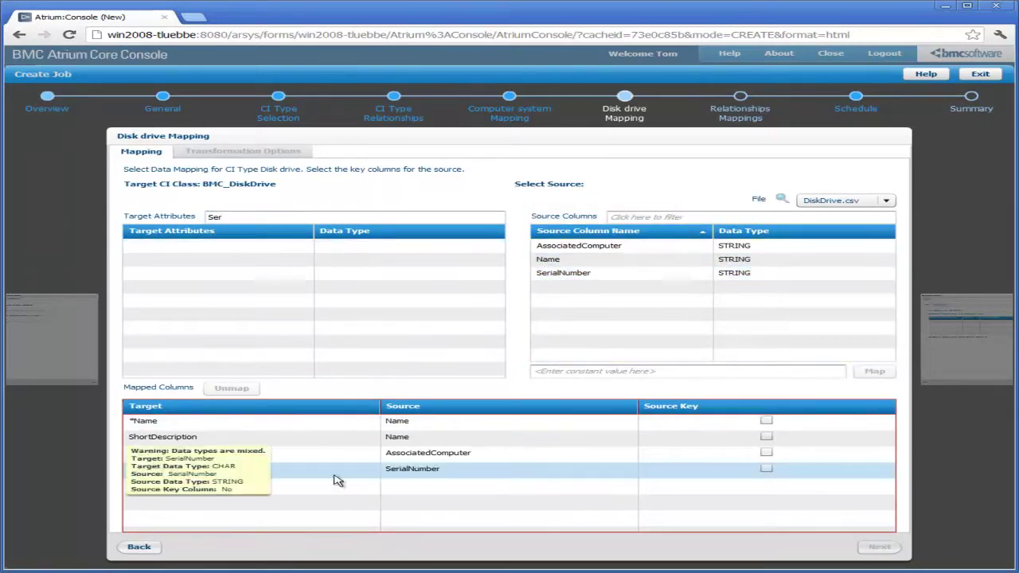
{"action": "left_click", "coordinate": [766, 470]}
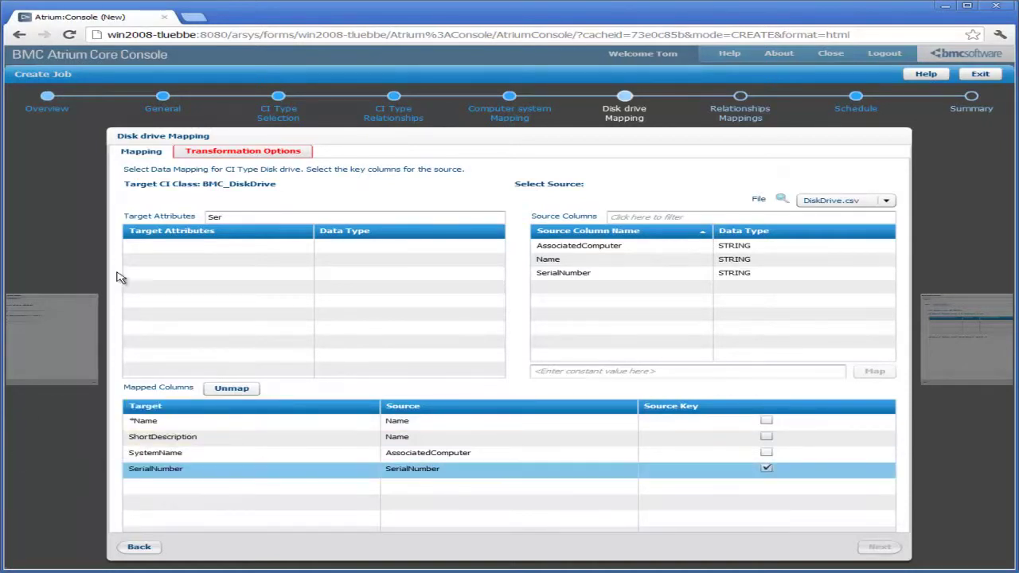
Set Delta to No in the disk drive Transformation Options and go to Relationship Mappings
{"action": "left_click", "coordinate": [269, 152]}
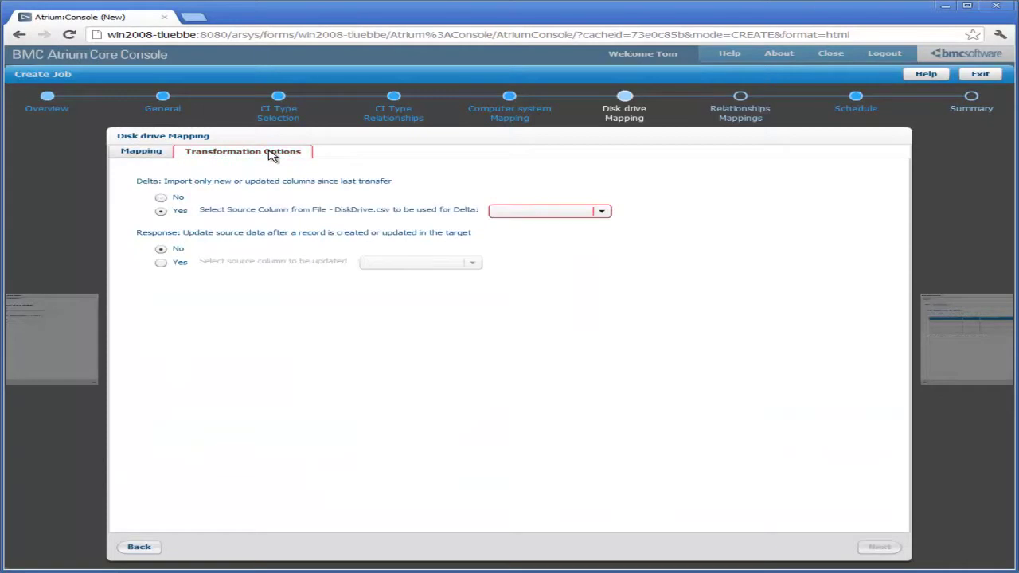
{"action": "left_click", "coordinate": [160, 198]}
{"action": "left_click", "coordinate": [880, 547]}
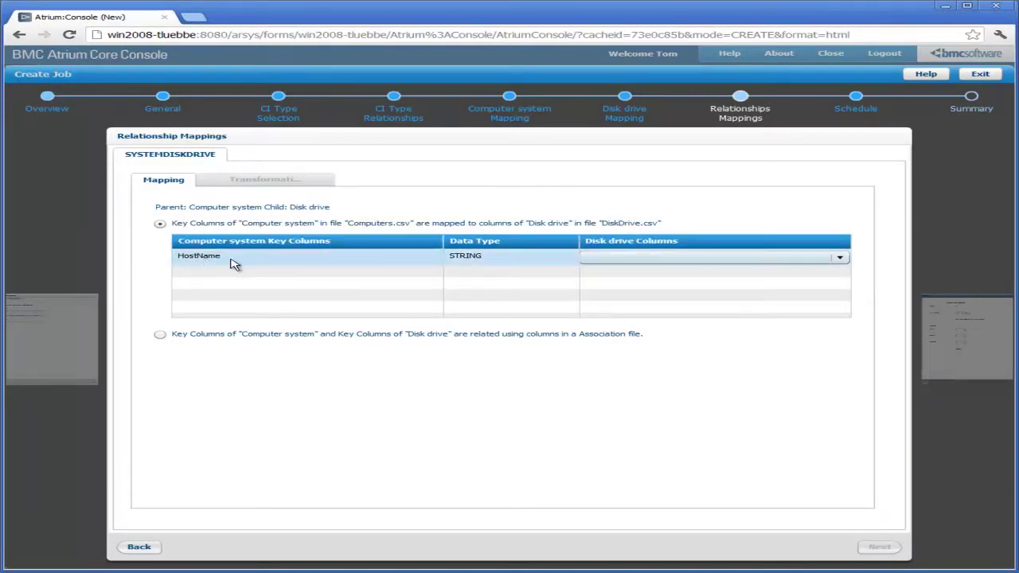
Match HostName to AssociatedComputer, set relationship Delta to No, and continue to Schedule
{"action": "left_click", "coordinate": [840, 257]}
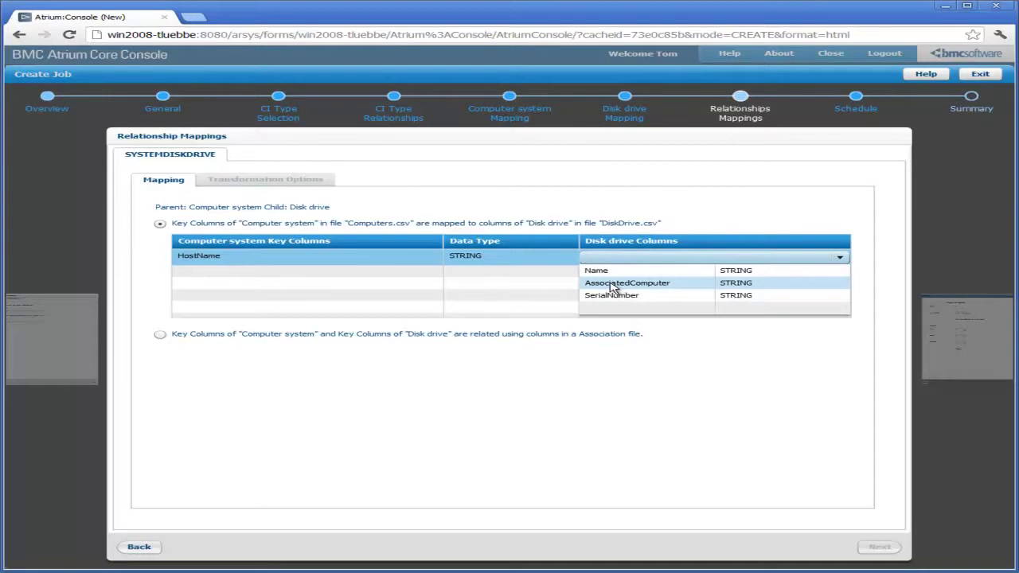
{"action": "left_click", "coordinate": [612, 285]}
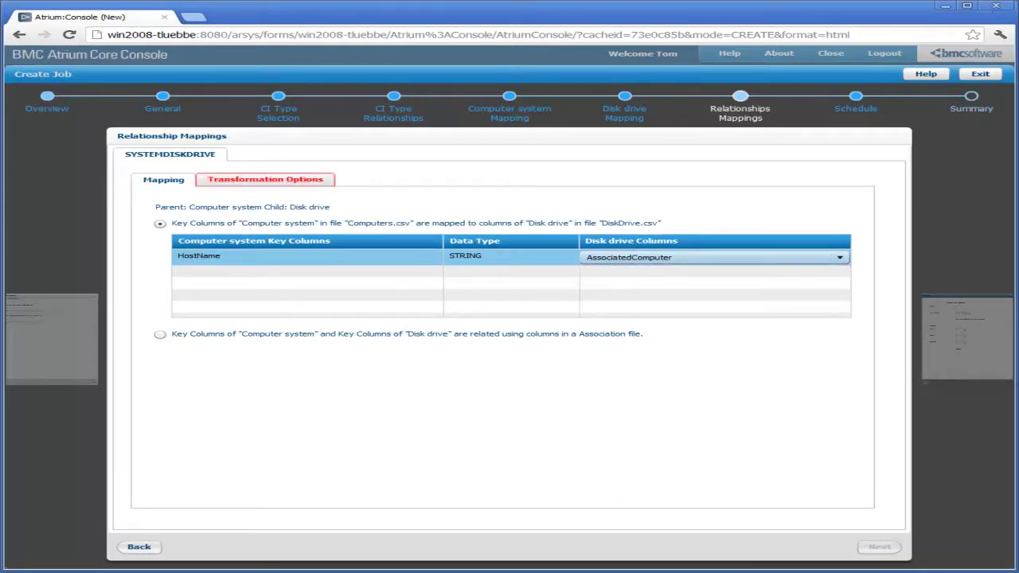
{"action": "left_click", "coordinate": [311, 179]}
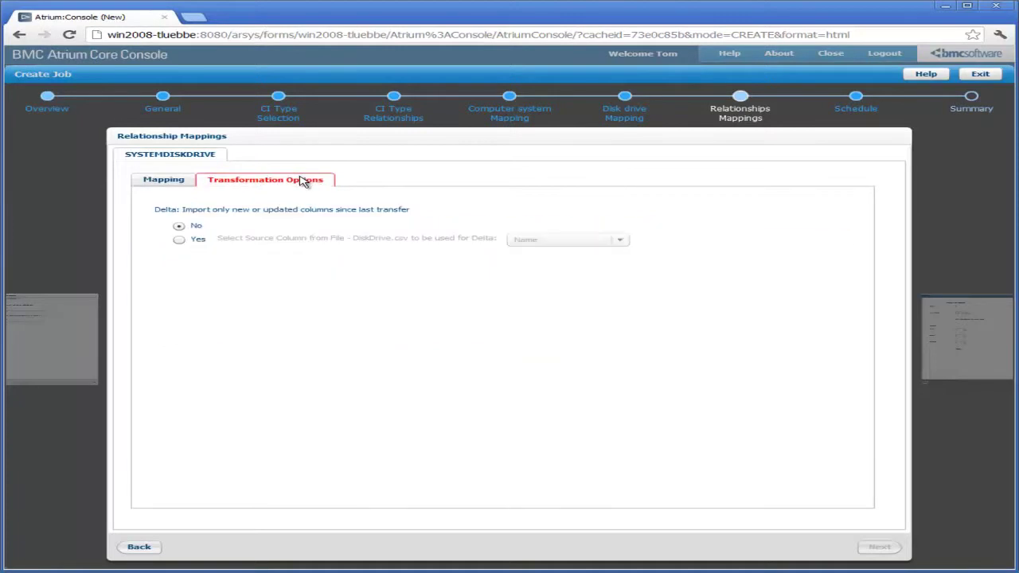
{"action": "left_click", "coordinate": [179, 227]}
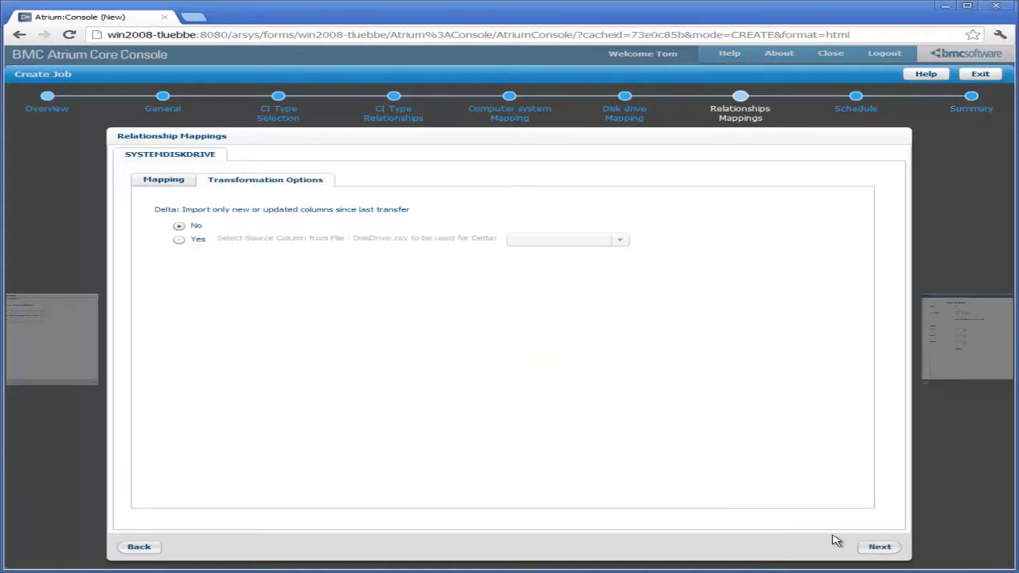
{"action": "left_click", "coordinate": [879, 549]}
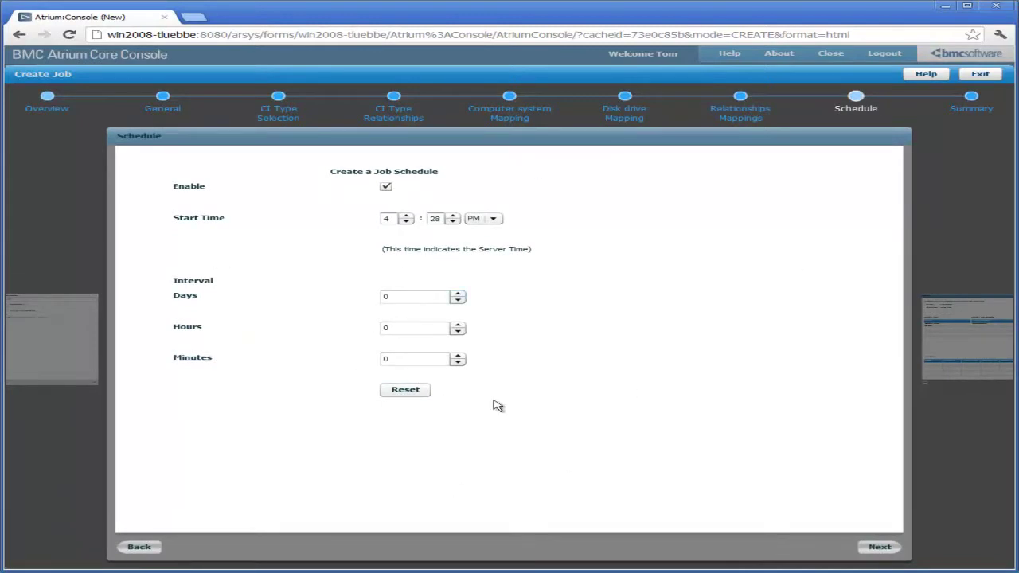
Disable the job schedule, then finish the wizard from the Summary page to create Import_Tutorial
{"action": "left_click", "coordinate": [386, 187]}
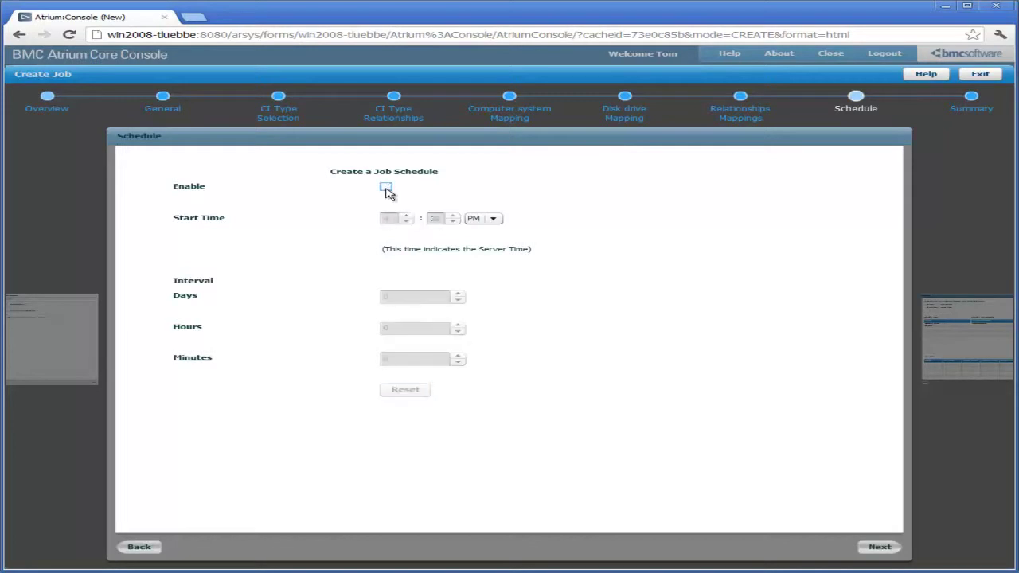
{"action": "left_click", "coordinate": [880, 547]}
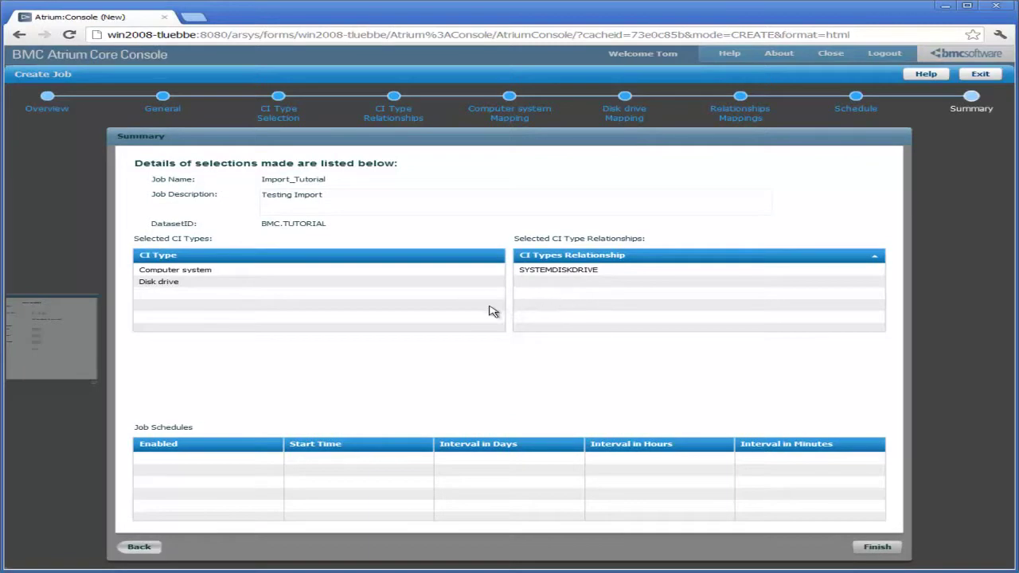
{"action": "left_click", "coordinate": [867, 553]}
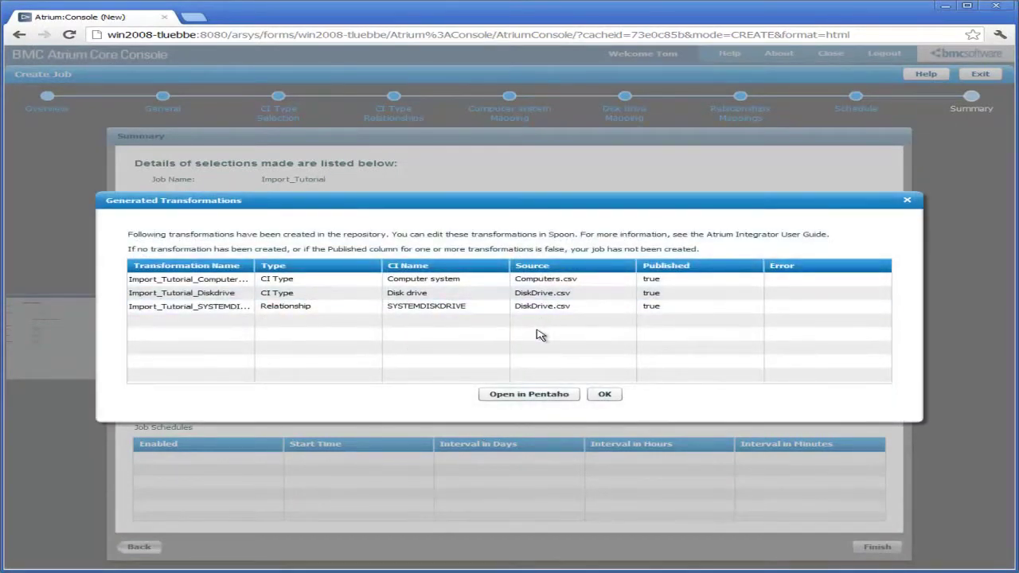
Widen the Transformation Name column, review Import_Tutorial_Diskdrive, and close the Generated Transformations dialog
{"action": "left_click_drag", "start_coordinate": [254, 264], "coordinate": [310, 264]}
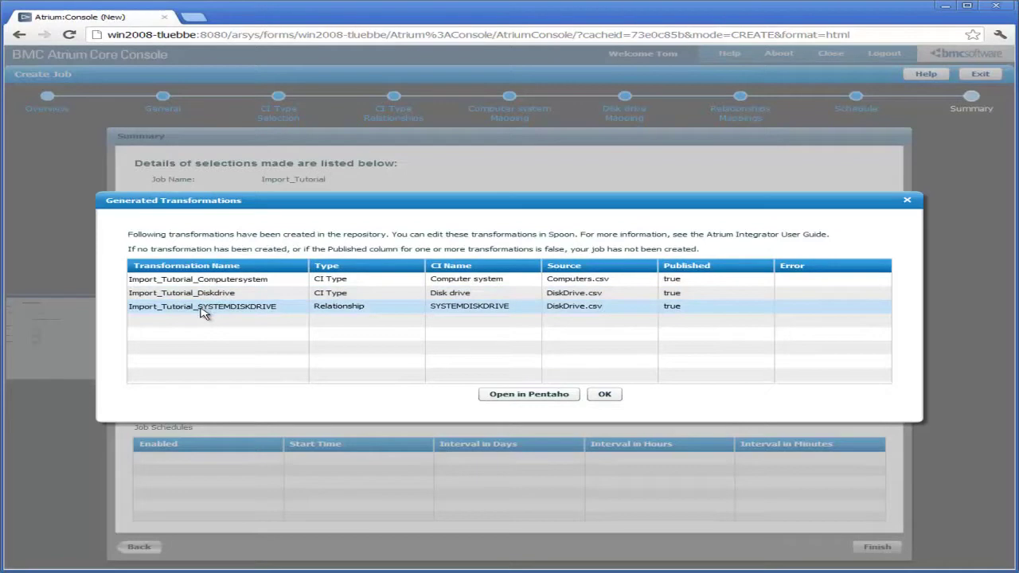
{"action": "left_click", "coordinate": [341, 297]}
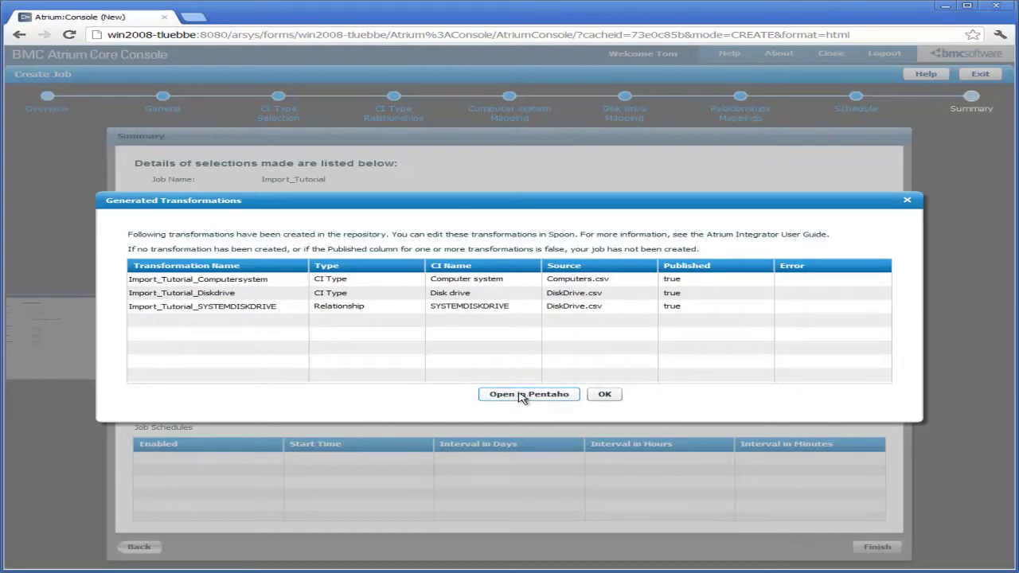
{"action": "left_click", "coordinate": [604, 394]}
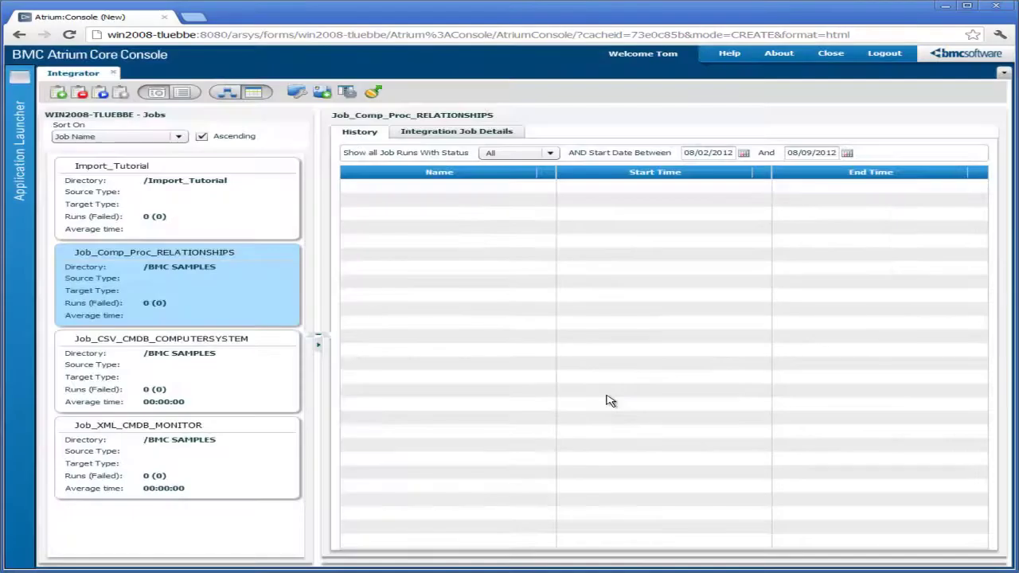
Start the Import_Tutorial job and view its run details: 20 records read, 20 written, 0 errors
{"action": "left_click", "coordinate": [187, 199]}
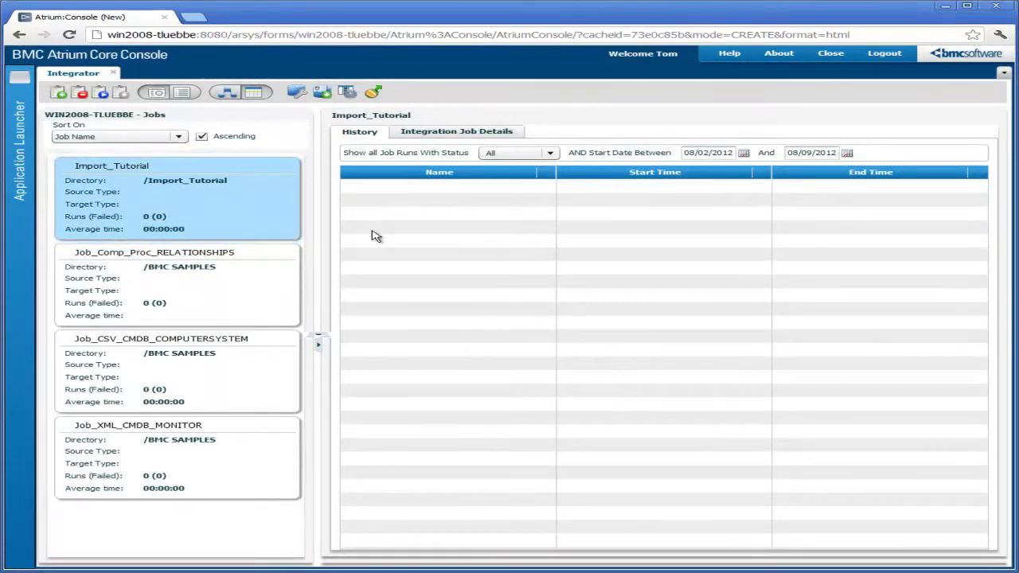
{"action": "left_click", "coordinate": [102, 95]}
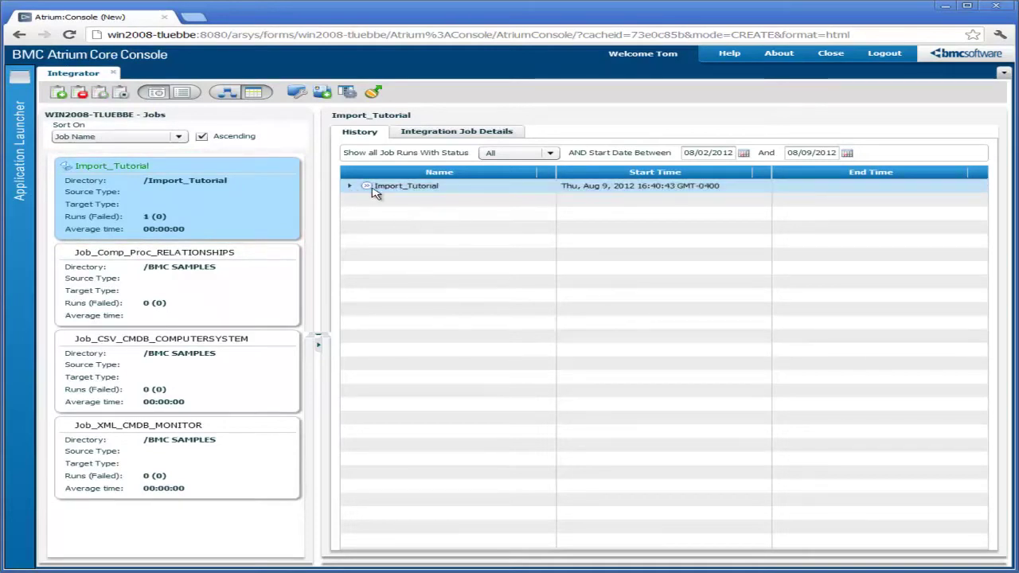
{"action": "left_click", "coordinate": [349, 185]}
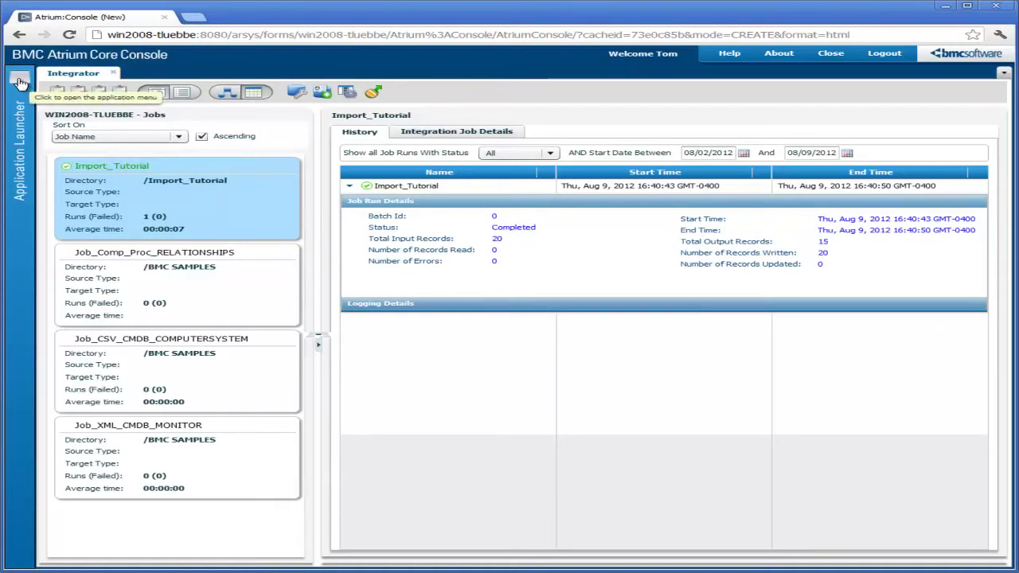
In Explorer, search the BMC.TUTORIAL dataset to list the 10 imported CIs
{"action": "left_click", "coordinate": [20, 83]}
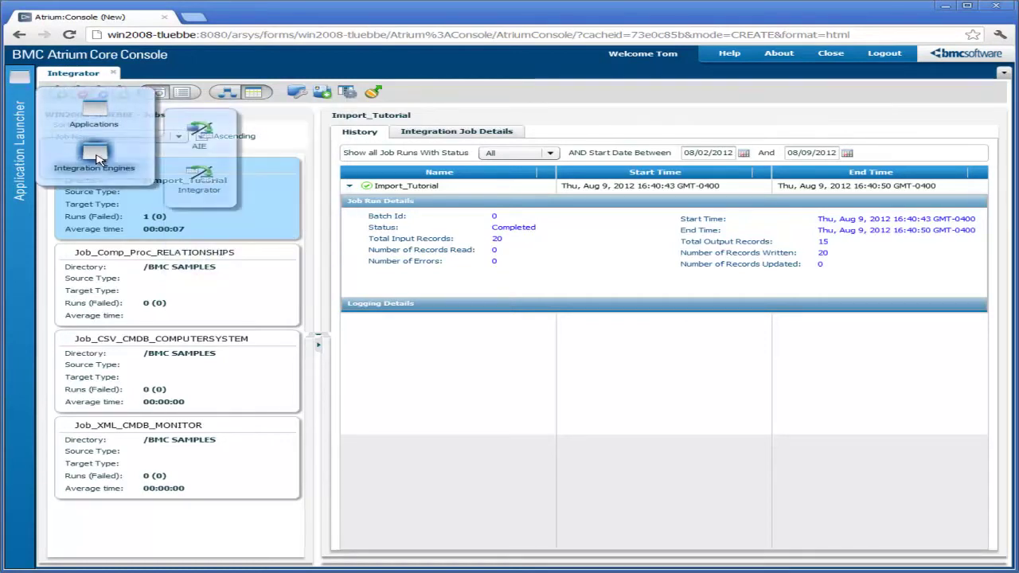
{"action": "mouse_move", "coordinate": [94, 114]}
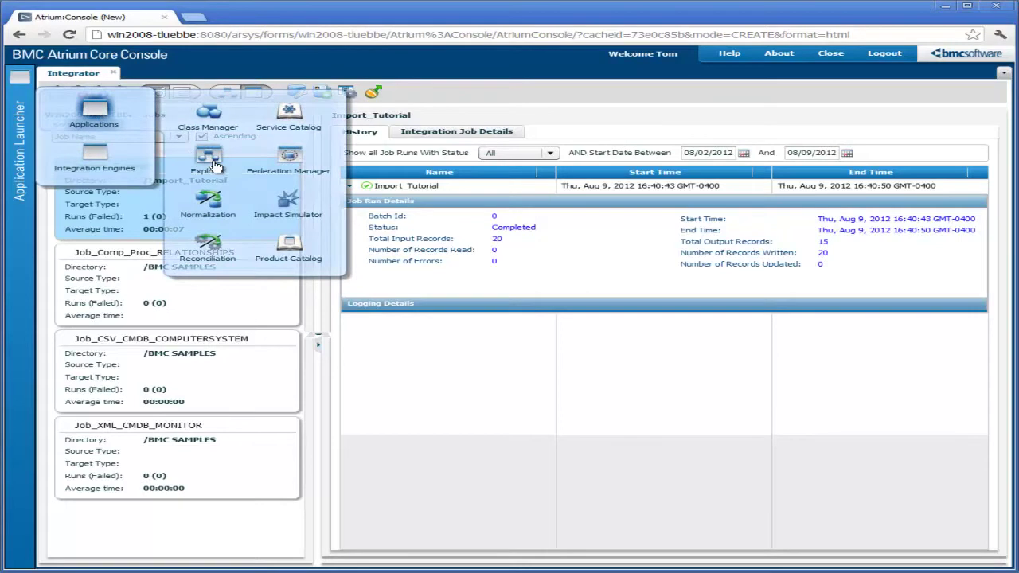
{"action": "left_click", "coordinate": [214, 164]}
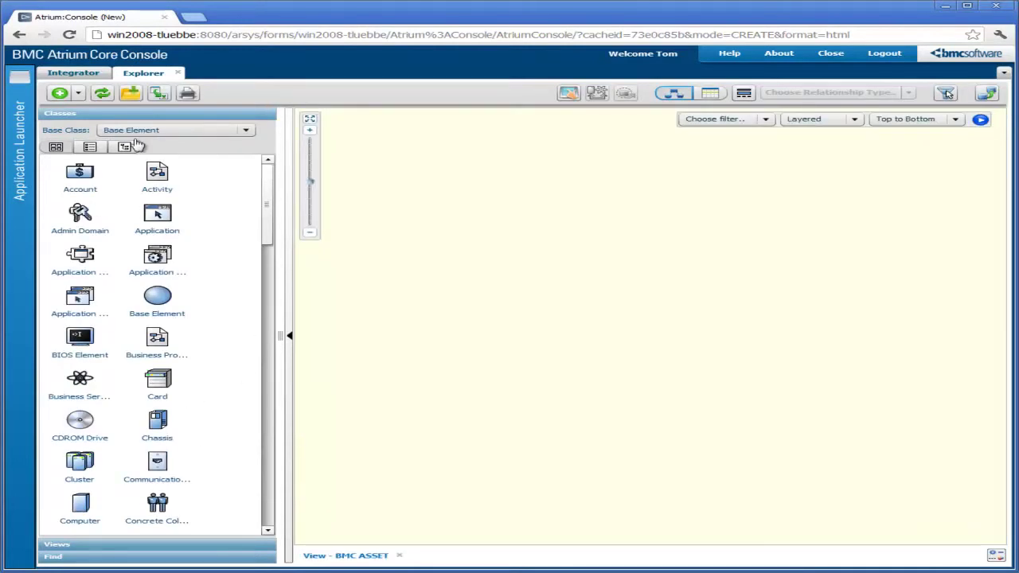
{"action": "left_click", "coordinate": [166, 559]}
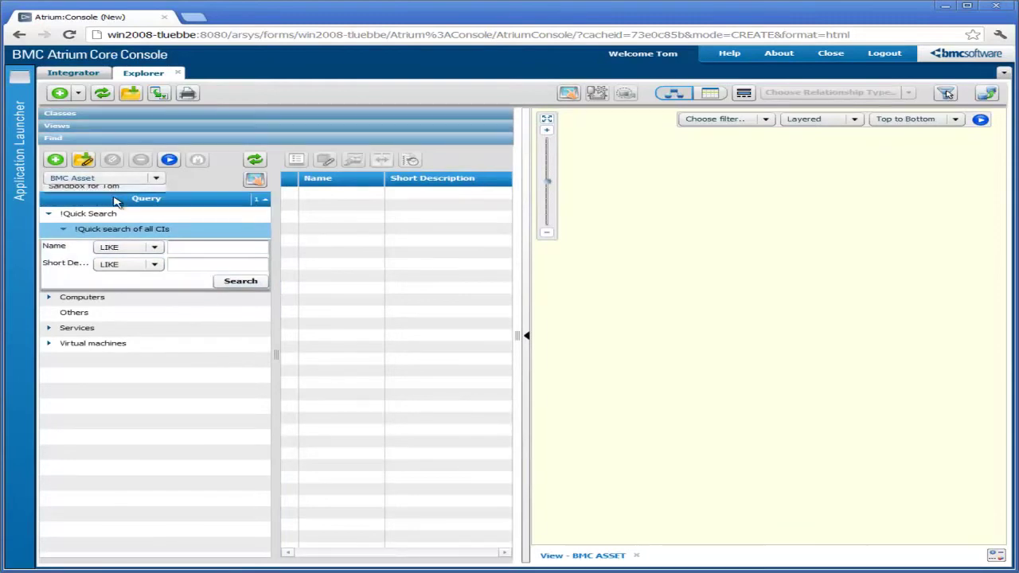
{"action": "left_click", "coordinate": [82, 179]}
{"action": "left_click", "coordinate": [106, 216]}
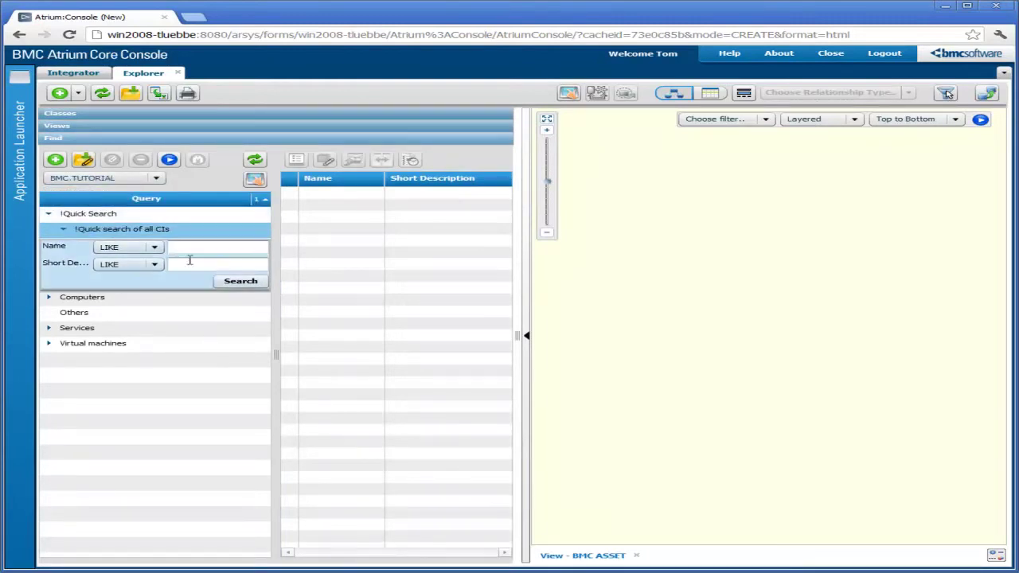
{"action": "left_click", "coordinate": [241, 281]}
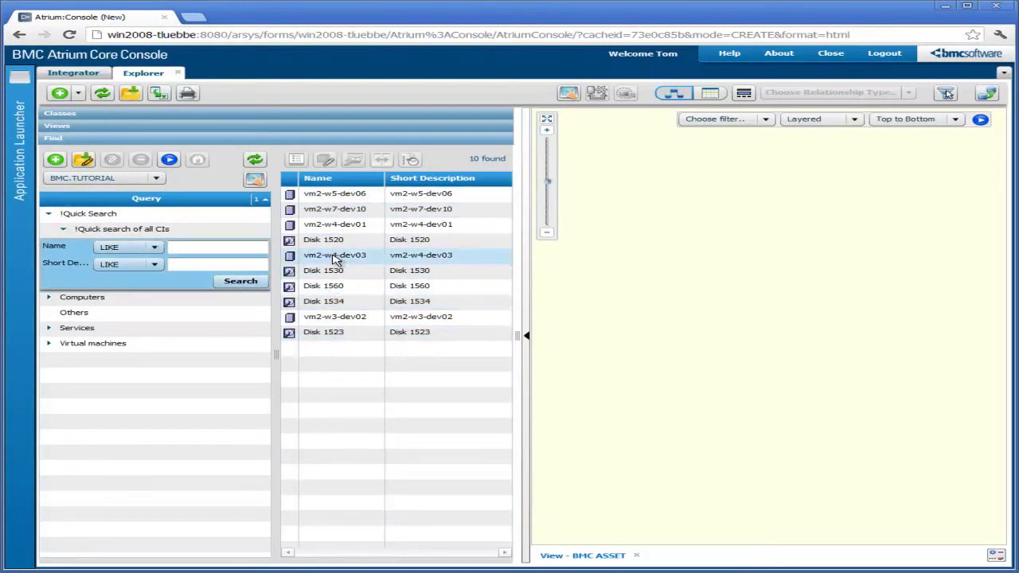
Graph vm2-w5-dev06 in a relationship view and expand its children to reveal Disk 1534
{"action": "left_click", "coordinate": [329, 198]}
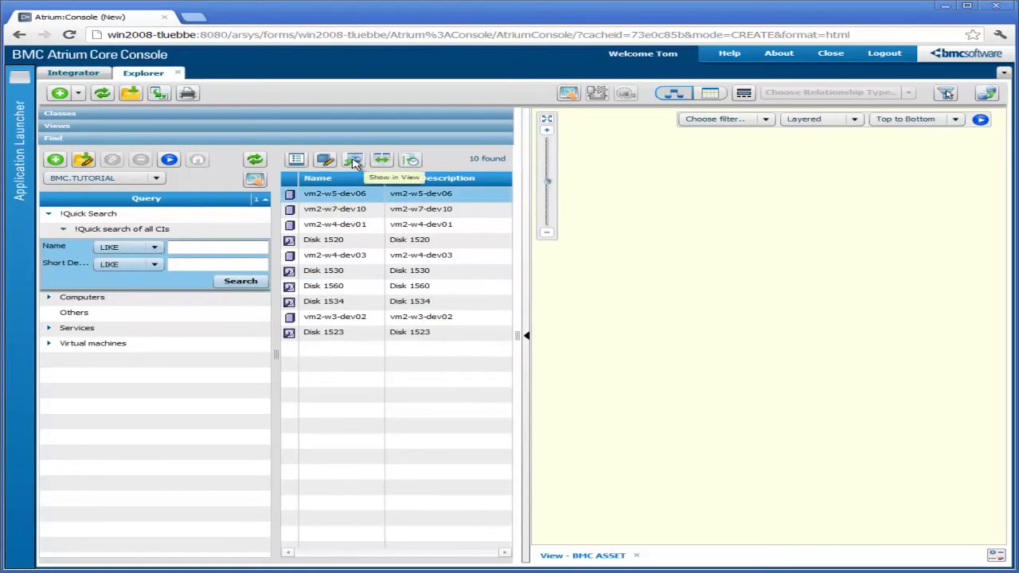
{"action": "left_click", "coordinate": [354, 162]}
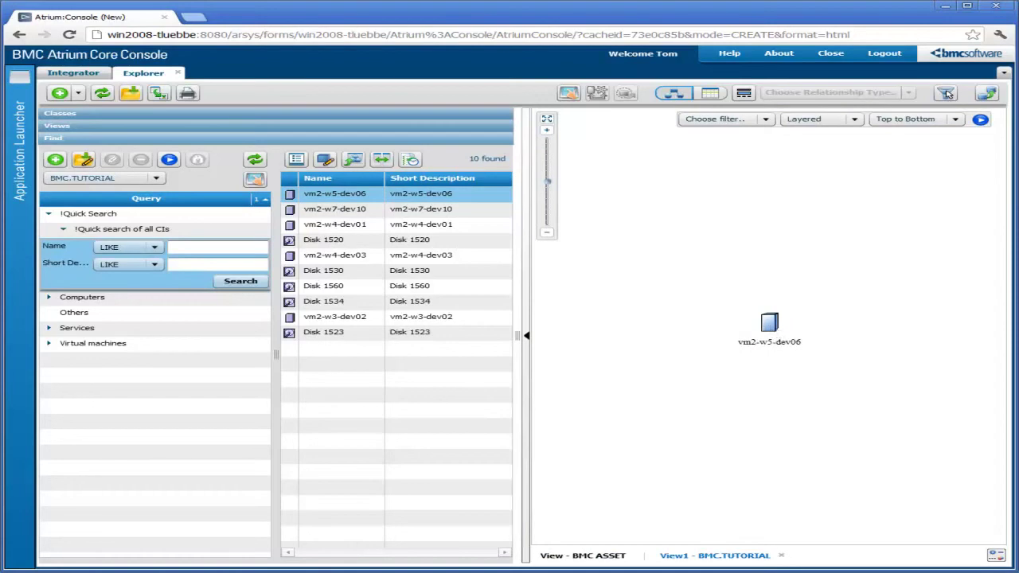
{"action": "left_click", "coordinate": [771, 325]}
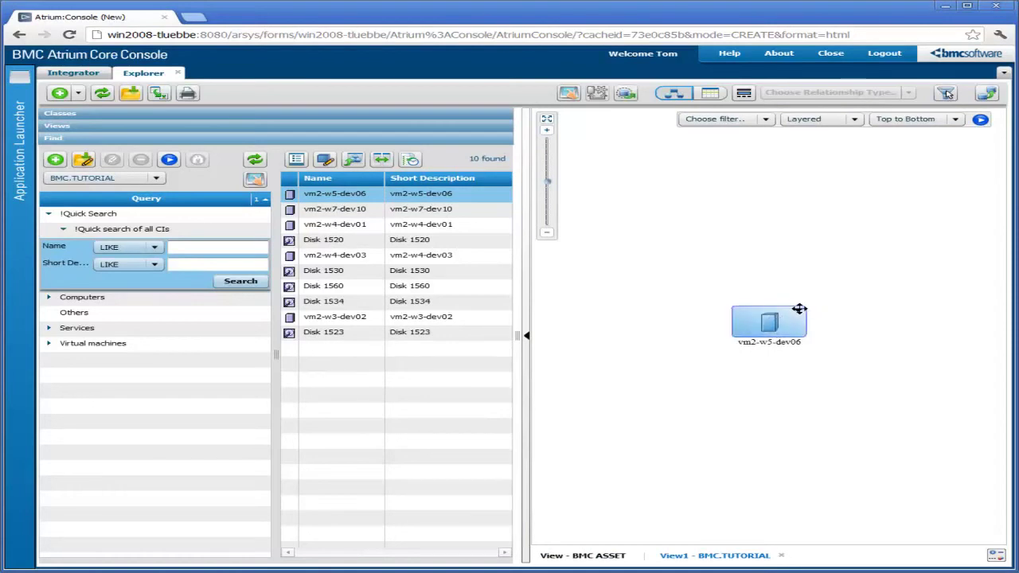
{"action": "right_click", "coordinate": [799, 309]}
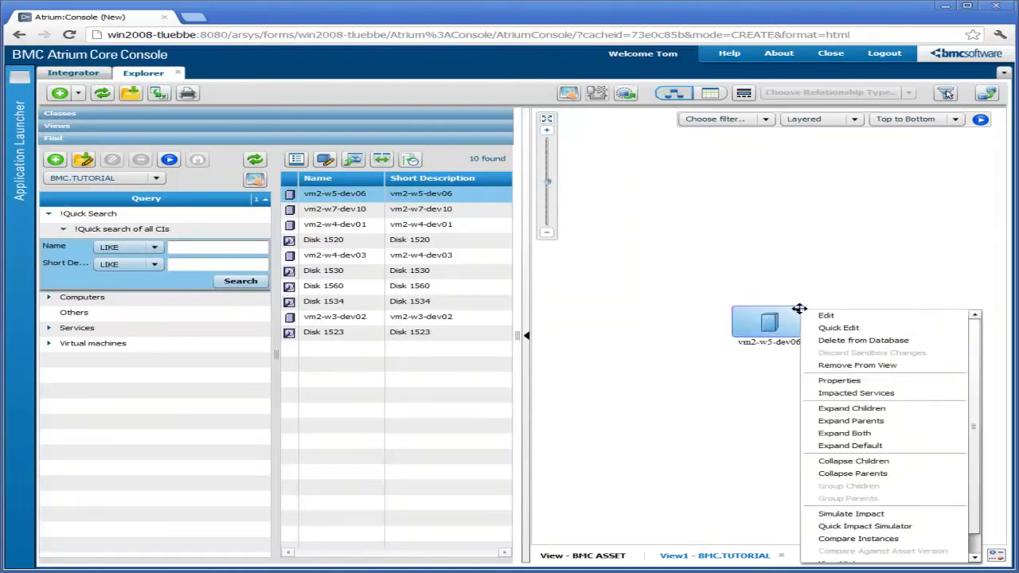
{"action": "left_click", "coordinate": [852, 409]}
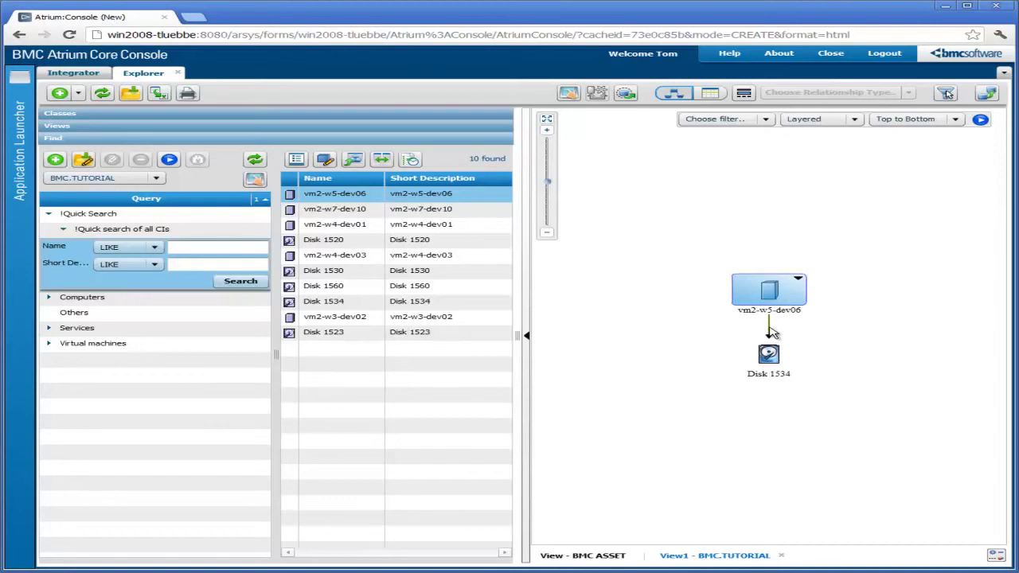
Open the vm2-w5-dev06 record for editing from its node in the graph
{"action": "mouse_move", "coordinate": [771, 333]}
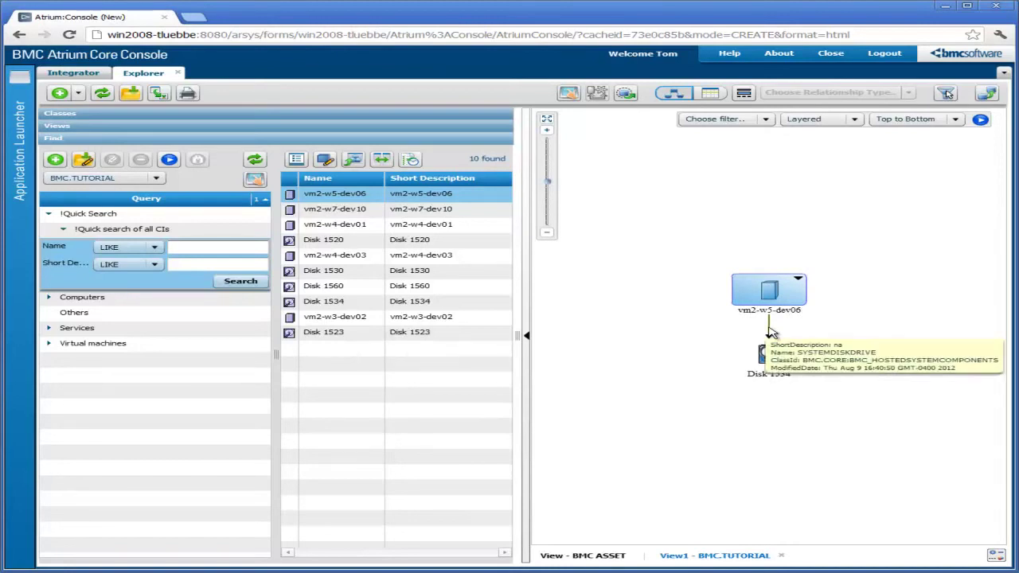
{"action": "left_click", "coordinate": [693, 343]}
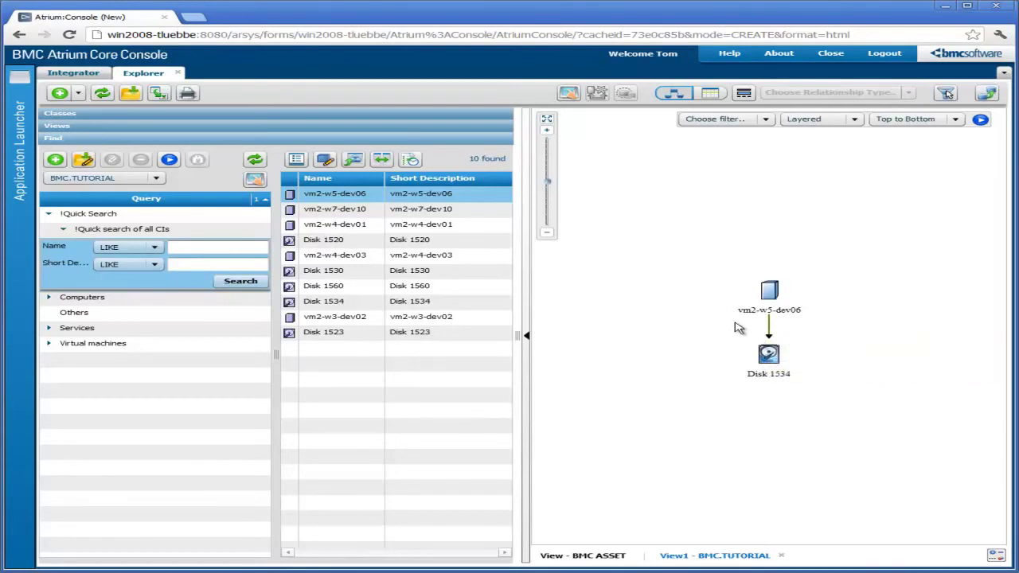
{"action": "left_click", "coordinate": [767, 291]}
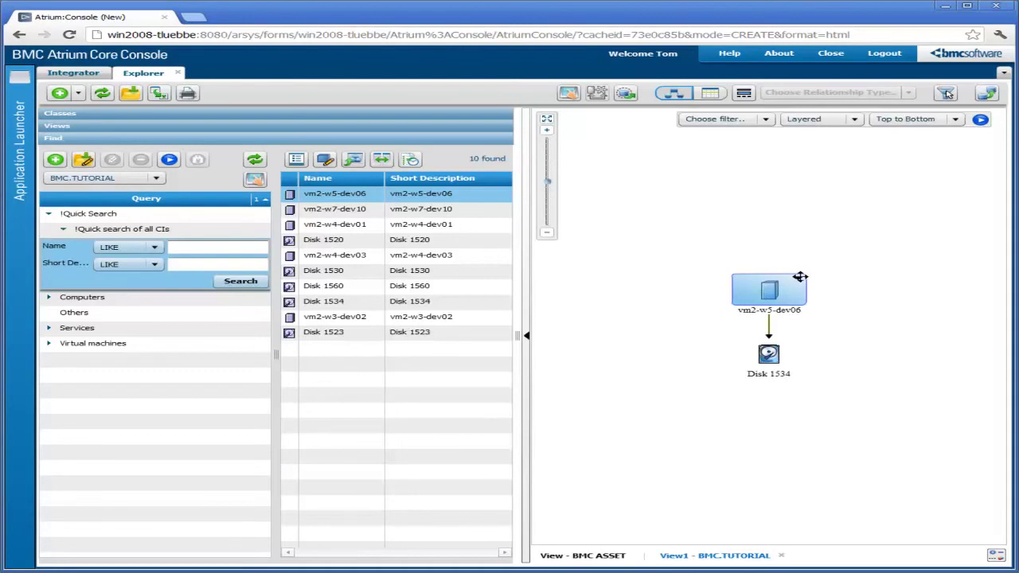
{"action": "left_click", "coordinate": [797, 278]}
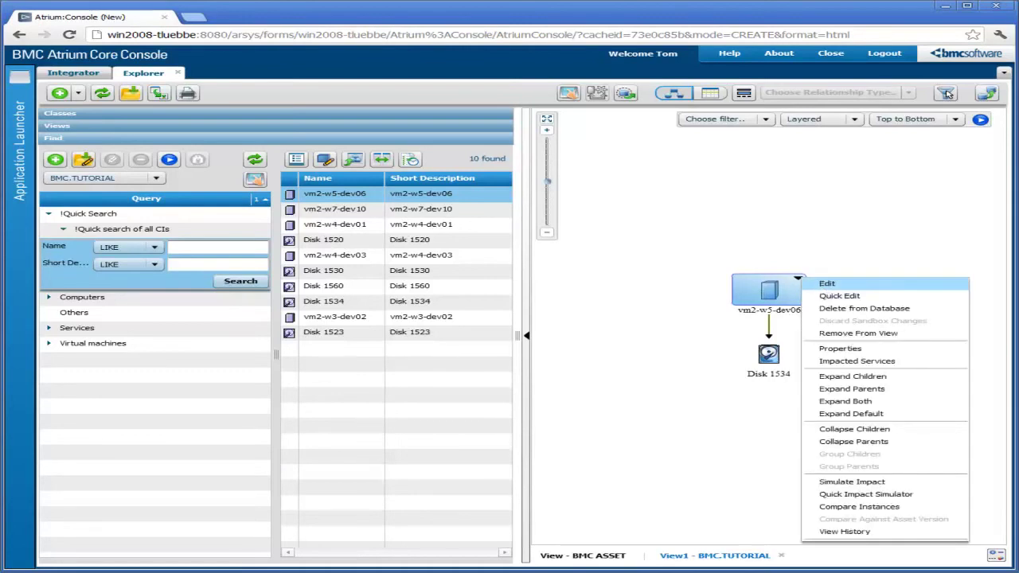
{"action": "left_click", "coordinate": [825, 284]}
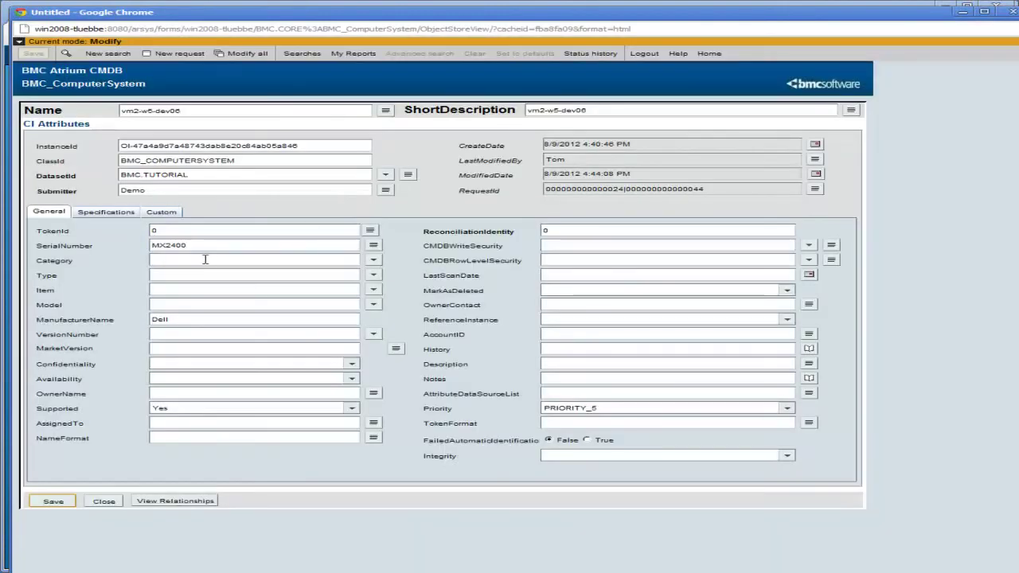
Check the imported serial number MX2400 and manufacturer Dell, then view the Specifications attributes
{"action": "left_click", "coordinate": [159, 245]}
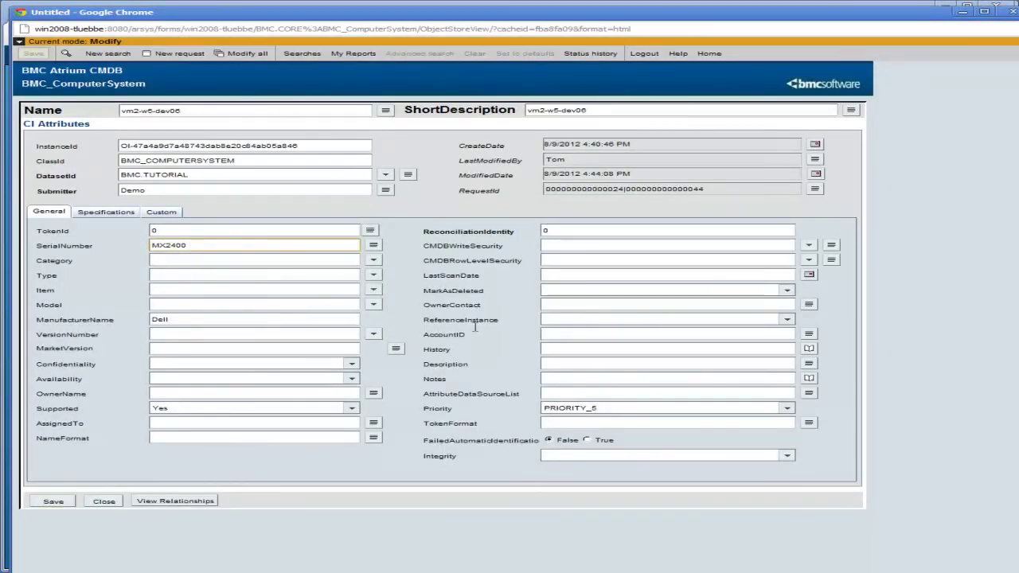
{"action": "left_click_drag", "start_coordinate": [182, 318], "coordinate": [137, 316]}
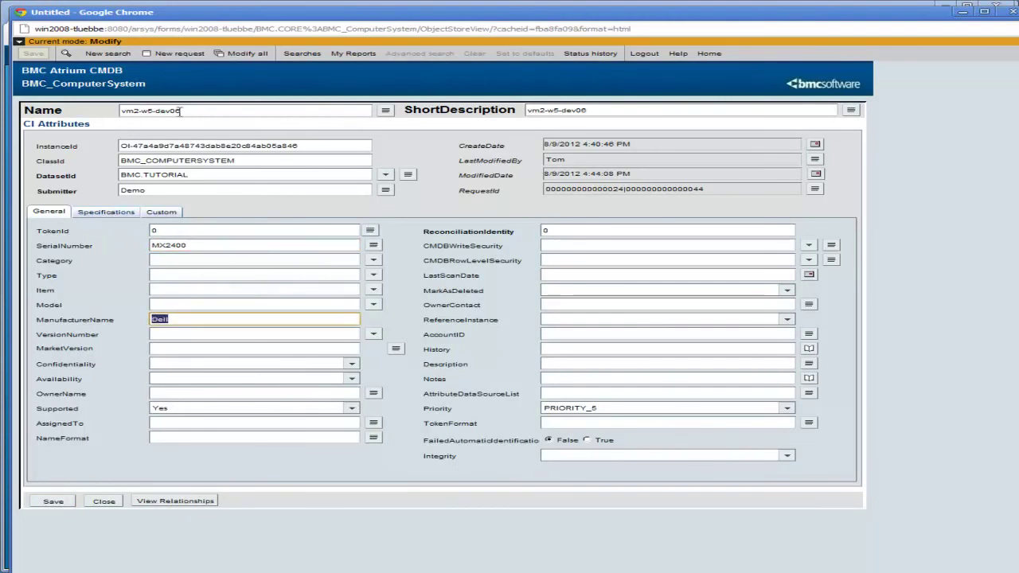
{"action": "left_click", "coordinate": [106, 212]}
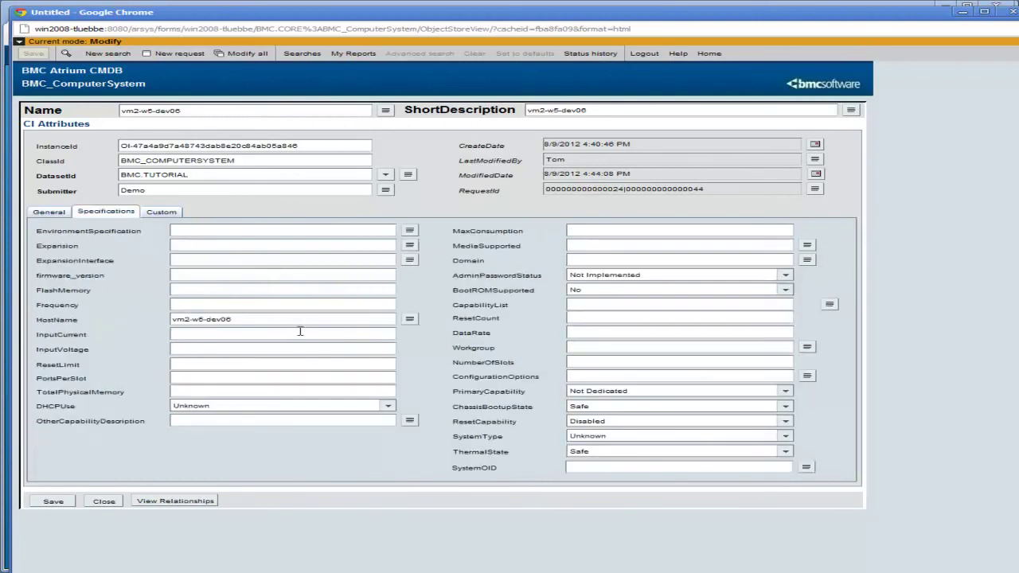